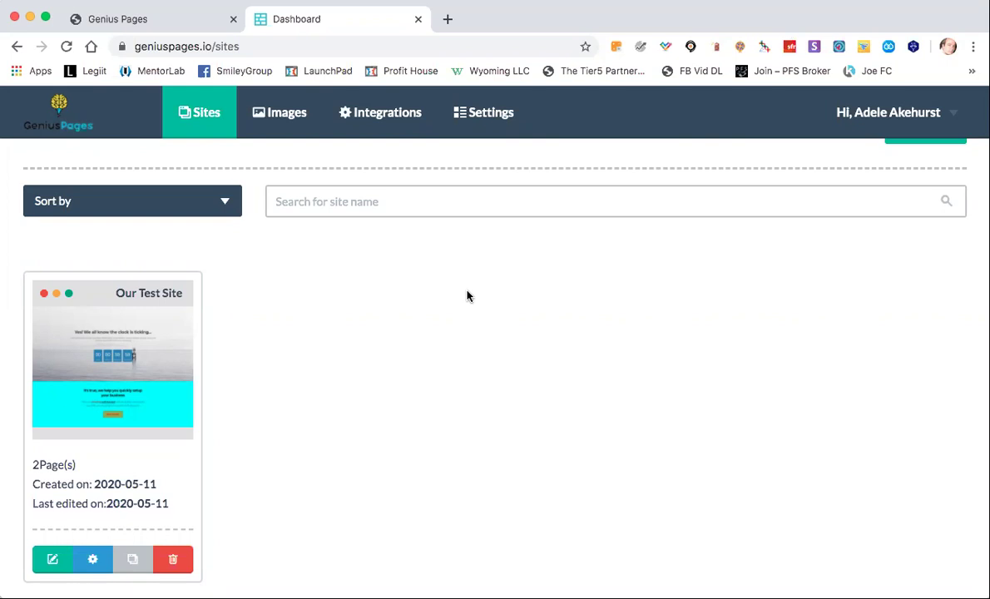
Go to the Integrations page and scroll through the listed services.
{"action": "left_click", "coordinate": [379, 115]}
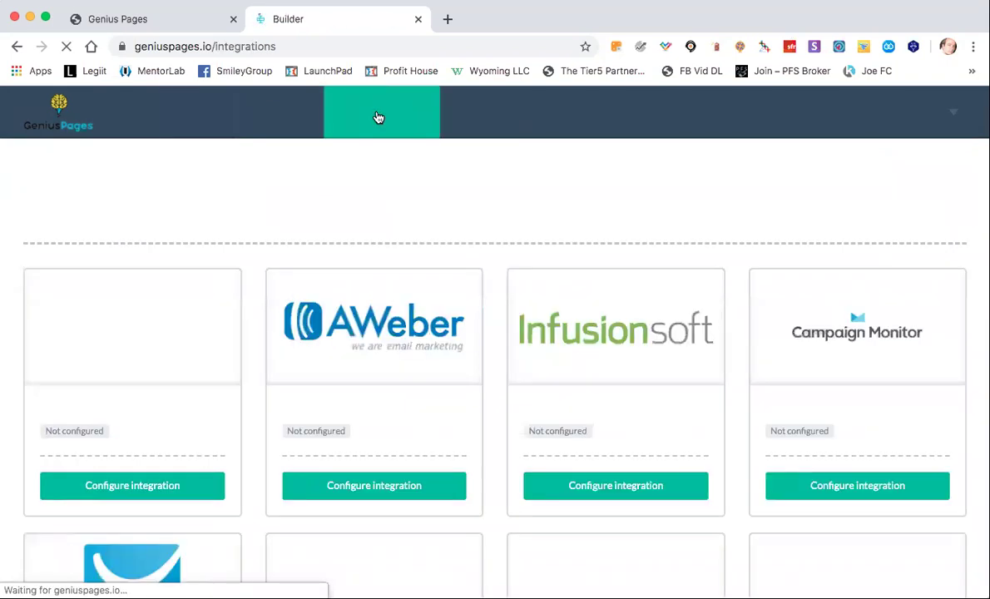
{"action": "scroll", "coordinate": [377, 291], "scroll_direction": "down", "scroll_amount": 1}
{"action": "scroll", "coordinate": [377, 291], "scroll_direction": "down", "scroll_amount": 2}
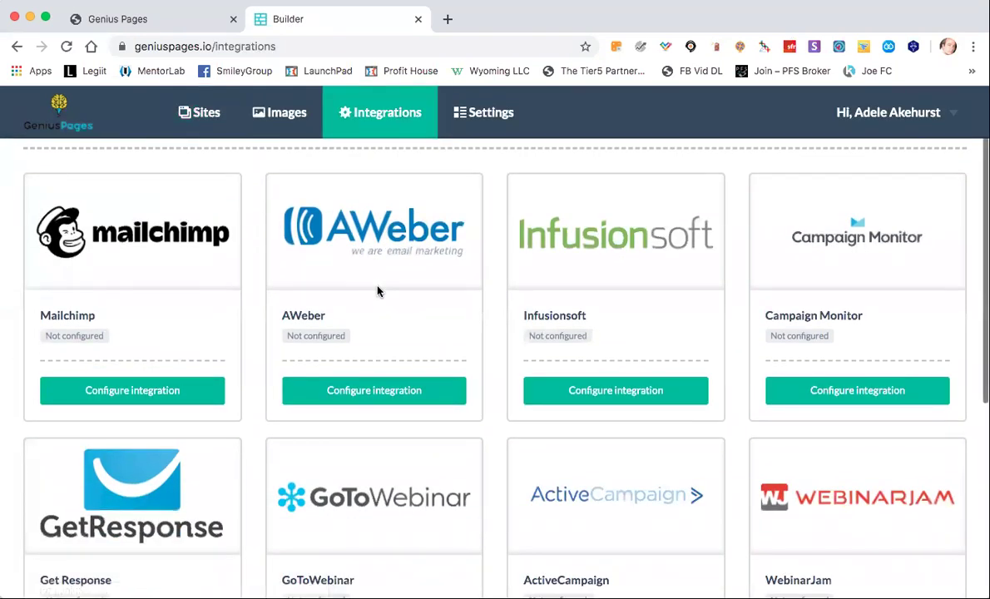
{"action": "scroll", "coordinate": [587, 464], "scroll_direction": "down", "scroll_amount": 3}
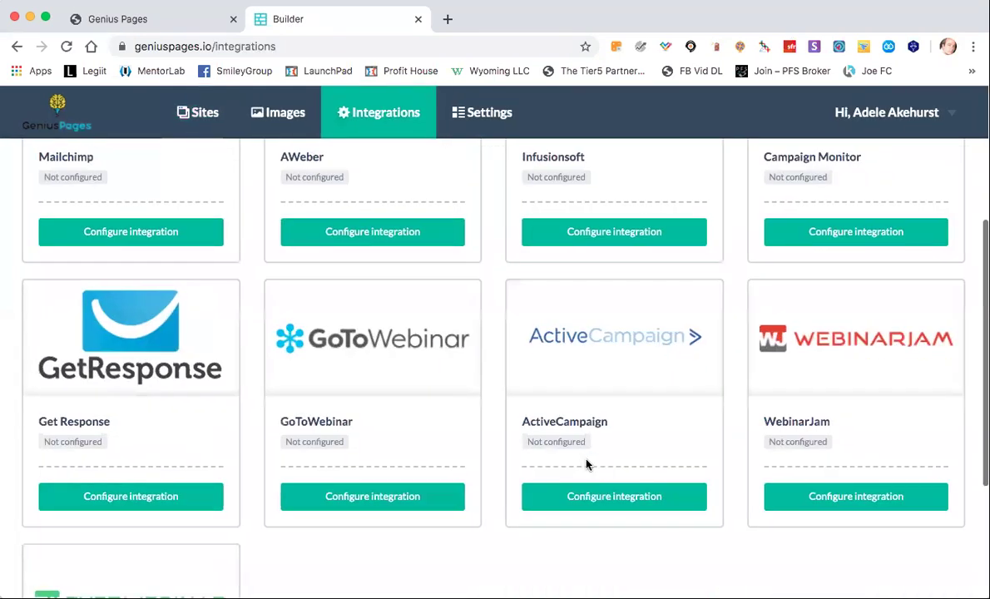
{"action": "scroll", "coordinate": [586, 464], "scroll_direction": "up", "scroll_amount": 2}
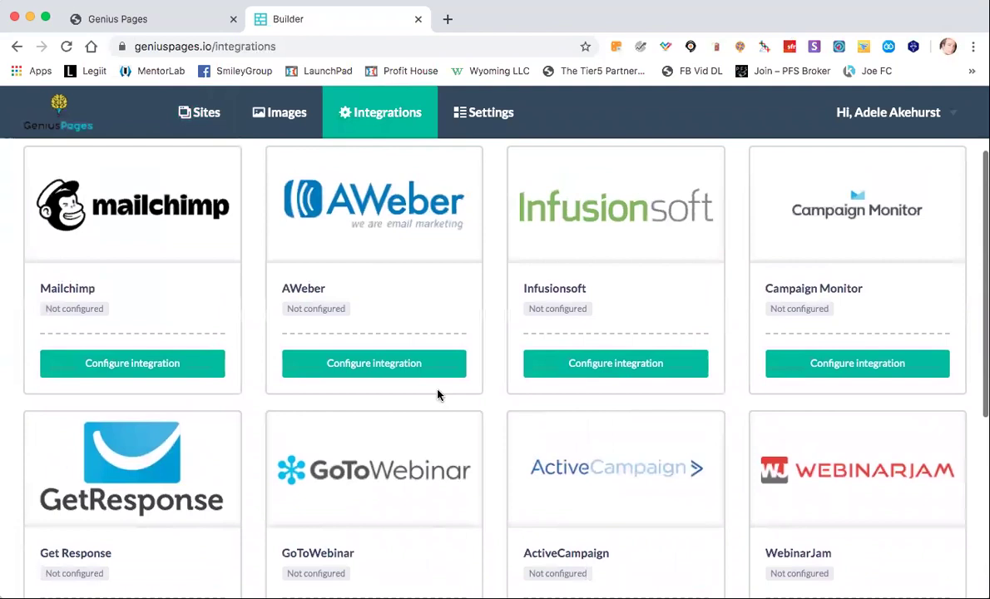
Open AWeber's Configure integration dialog and cancel it without saving.
{"action": "left_click", "coordinate": [422, 362]}
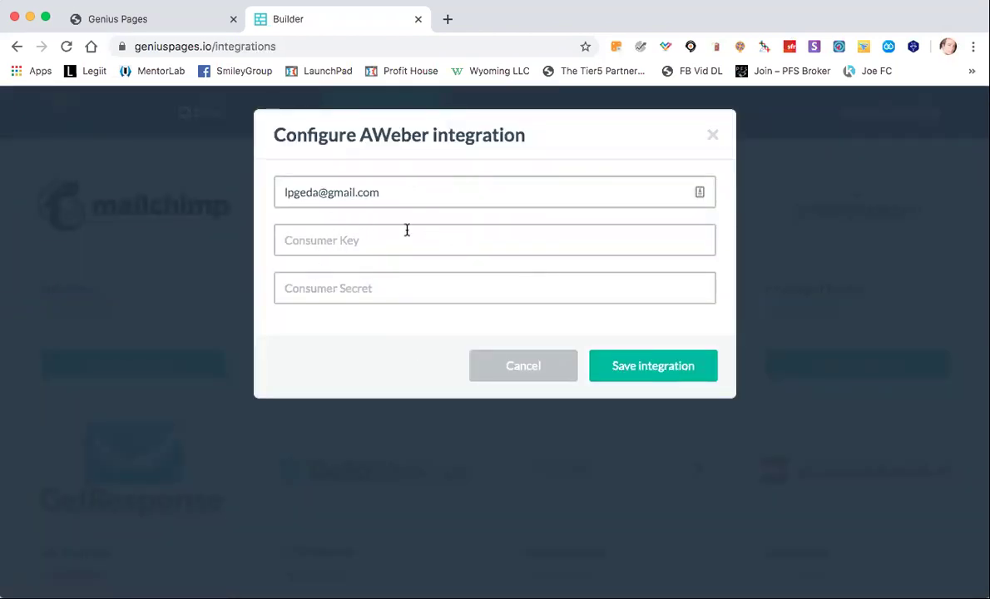
{"action": "left_click", "coordinate": [536, 371]}
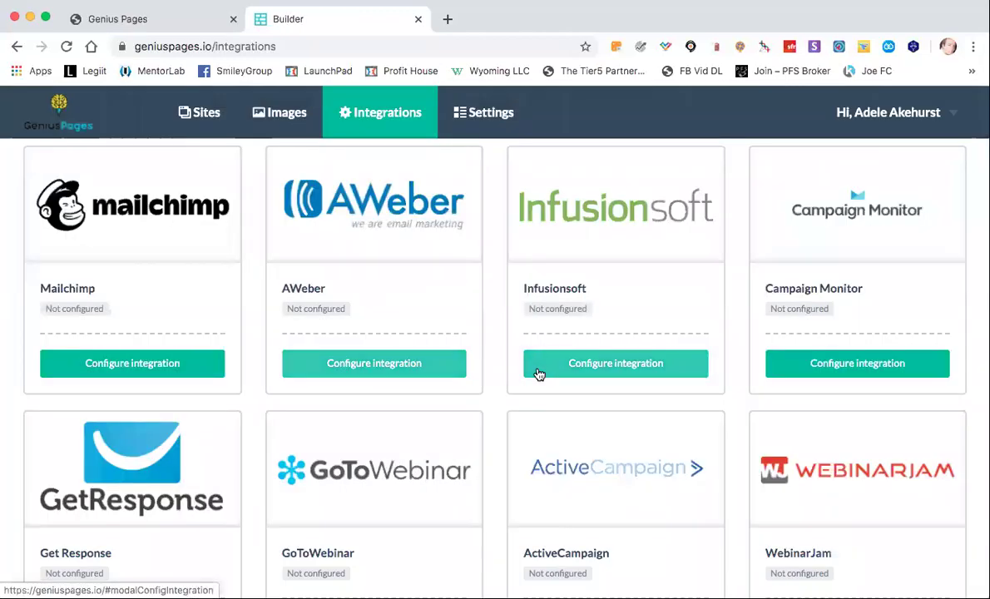
{"action": "scroll", "coordinate": [452, 349], "scroll_direction": "down", "scroll_amount": 3}
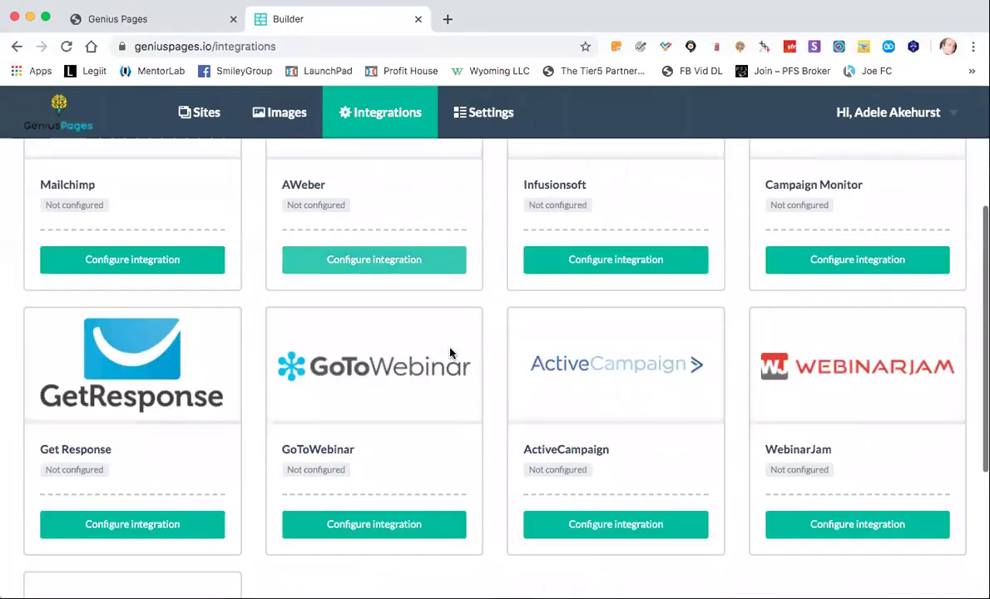
{"action": "scroll", "coordinate": [450, 351], "scroll_direction": "up", "scroll_amount": 5}
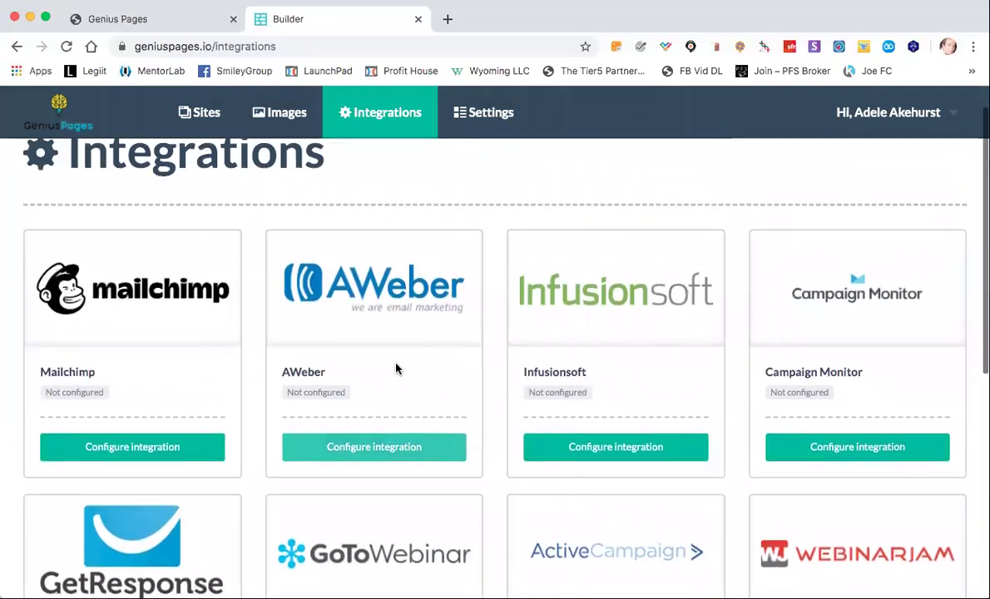
{"action": "scroll", "coordinate": [271, 374], "scroll_direction": "down", "scroll_amount": 4}
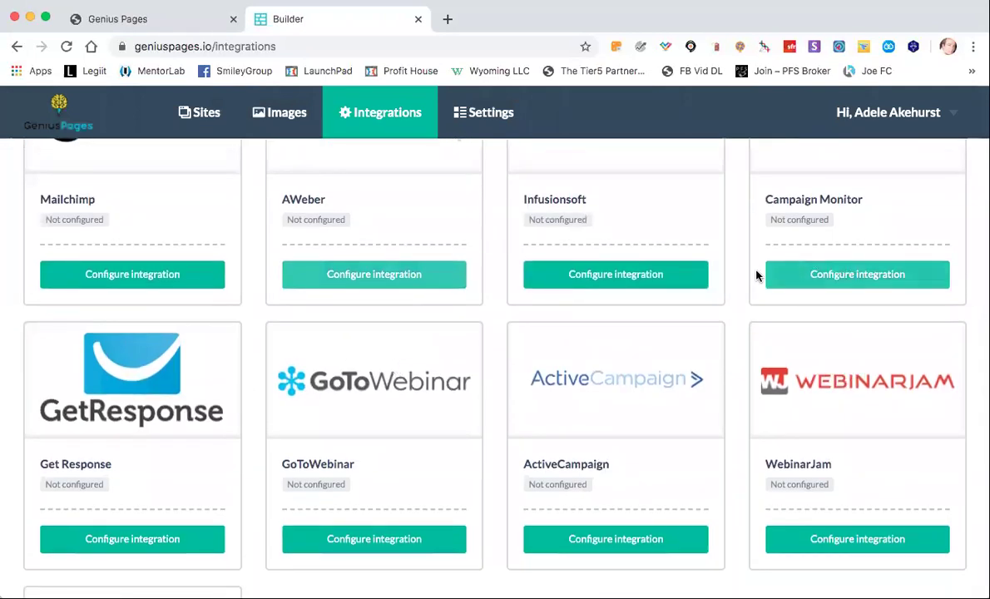
{"action": "scroll", "coordinate": [757, 274], "scroll_direction": "down", "scroll_amount": 5}
{"action": "scroll", "coordinate": [757, 274], "scroll_direction": "up", "scroll_amount": 10}
{"action": "scroll", "coordinate": [758, 276], "scroll_direction": "down", "scroll_amount": 4}
{"action": "scroll", "coordinate": [757, 276], "scroll_direction": "up", "scroll_amount": 4}
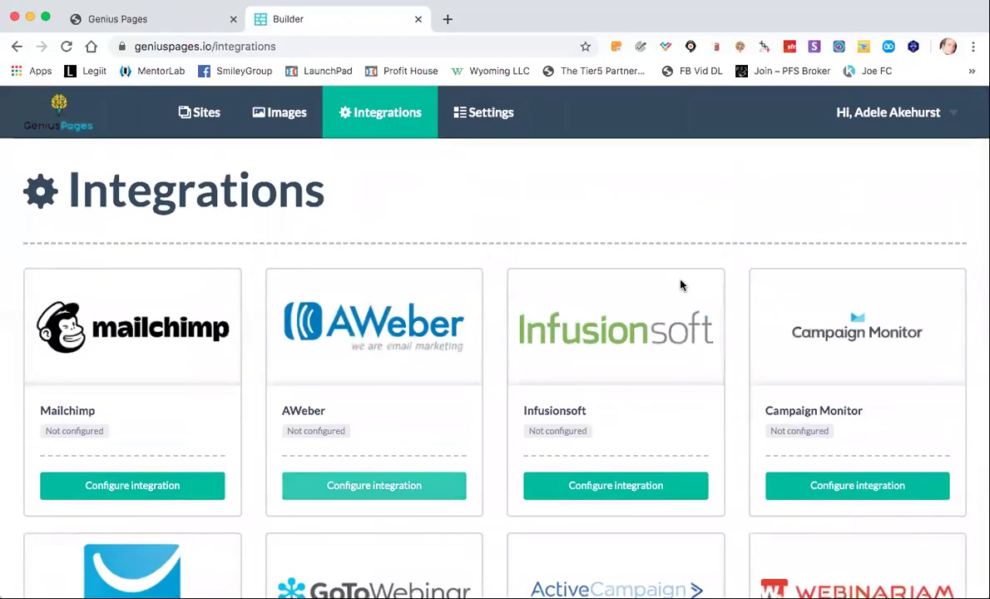
View the Zapier Settings on the account Settings page.
{"action": "left_click", "coordinate": [510, 127]}
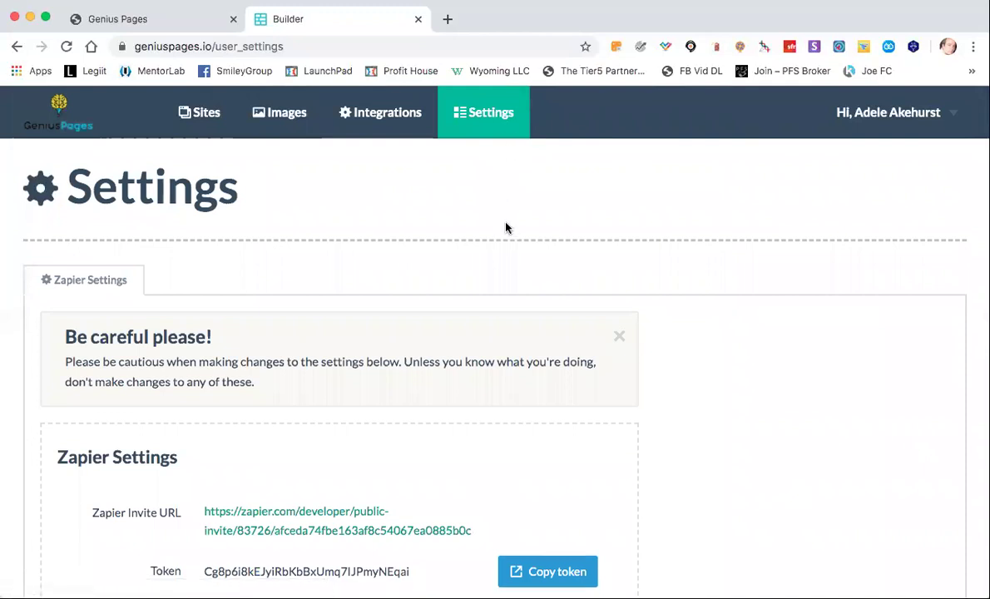
{"action": "scroll", "coordinate": [505, 227], "scroll_direction": "down", "scroll_amount": 3}
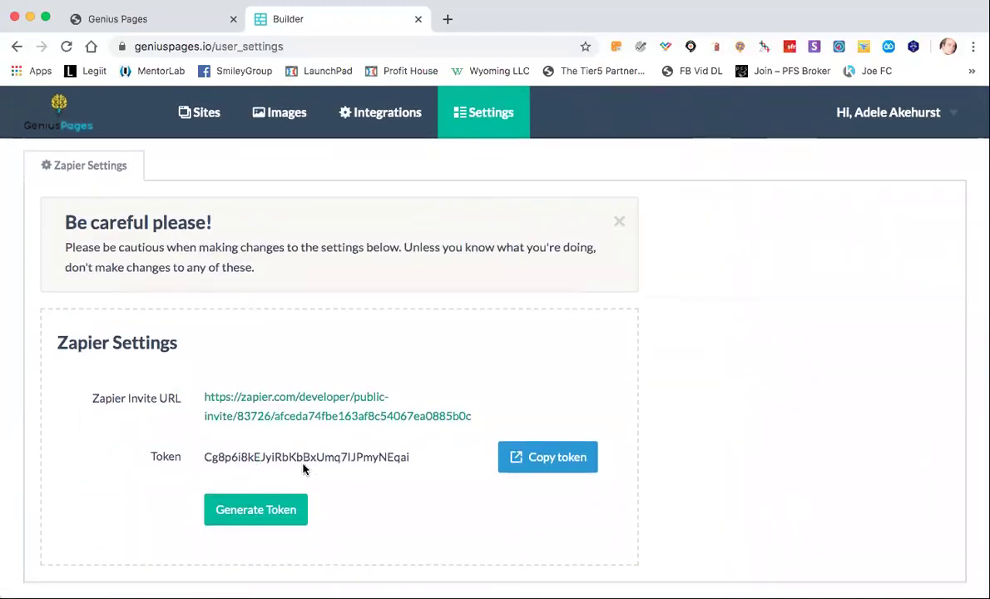
{"action": "scroll", "coordinate": [365, 283], "scroll_direction": "up", "scroll_amount": 3}
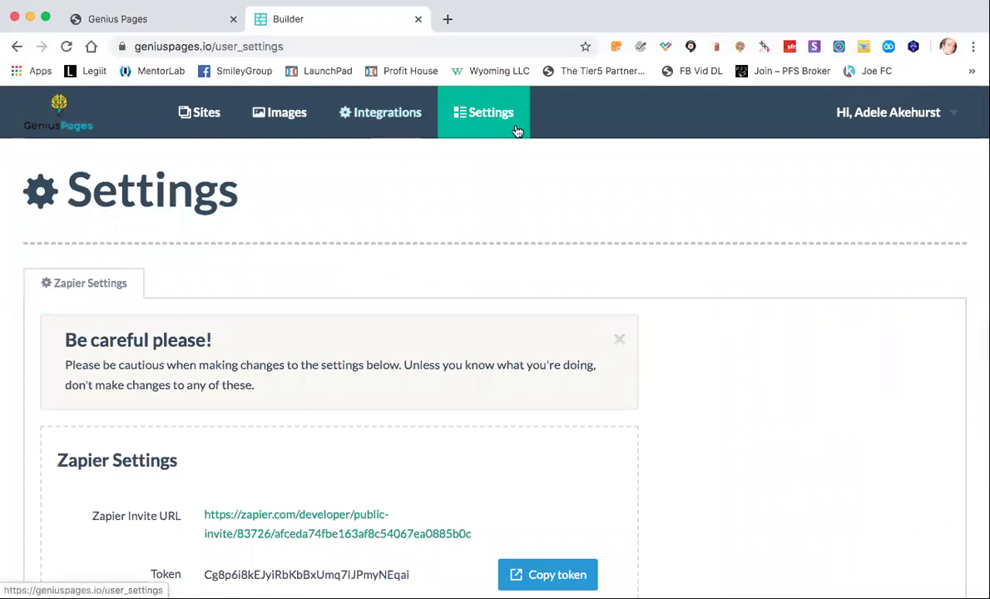
Go back through Integrations to the Sites dashboard listing Our Test Site.
{"action": "left_click", "coordinate": [375, 120]}
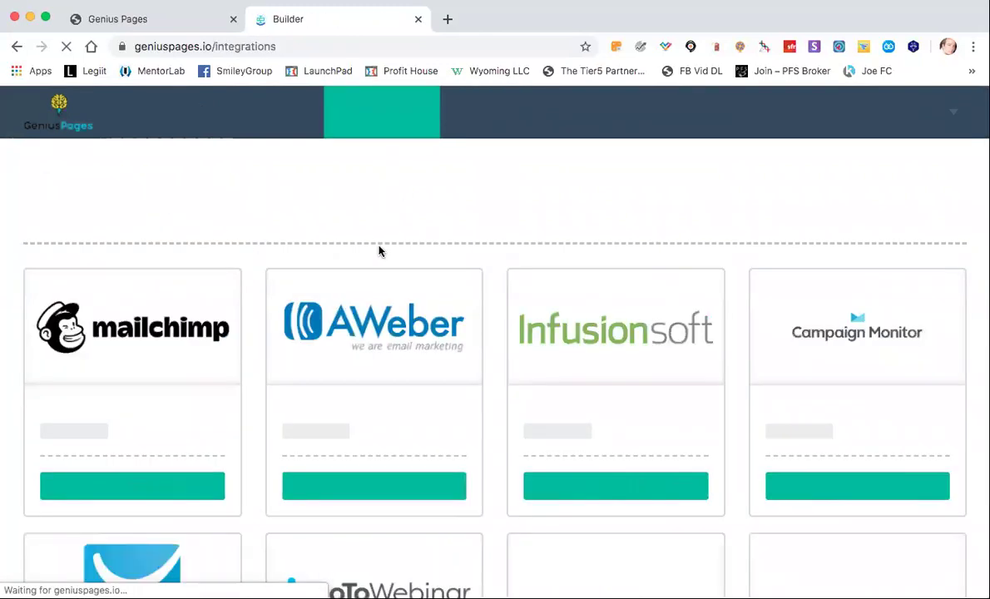
{"action": "scroll", "coordinate": [352, 400], "scroll_direction": "down", "scroll_amount": 5}
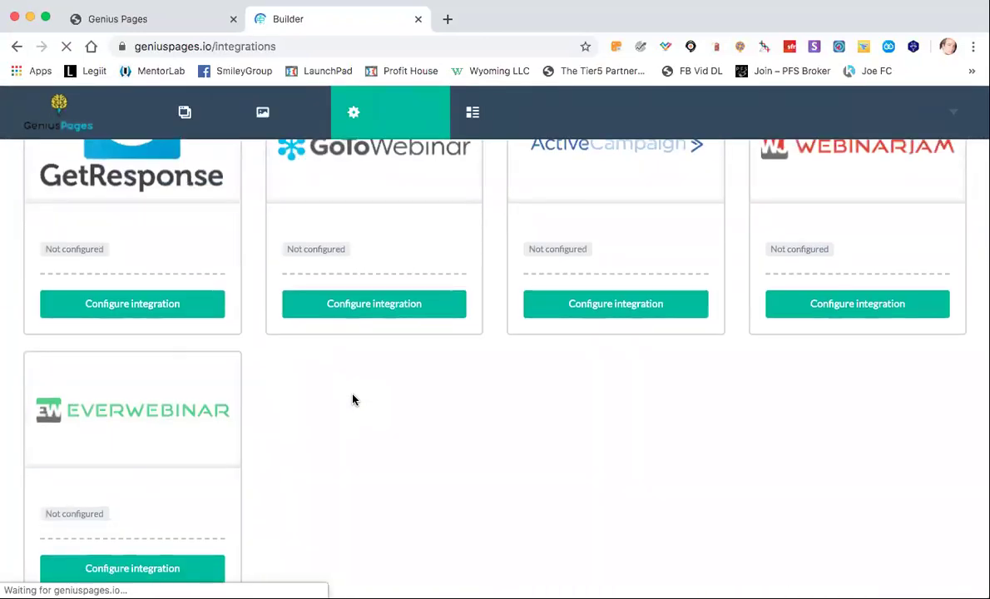
{"action": "scroll", "coordinate": [352, 400], "scroll_direction": "up", "scroll_amount": 5}
{"action": "left_click", "coordinate": [192, 112]}
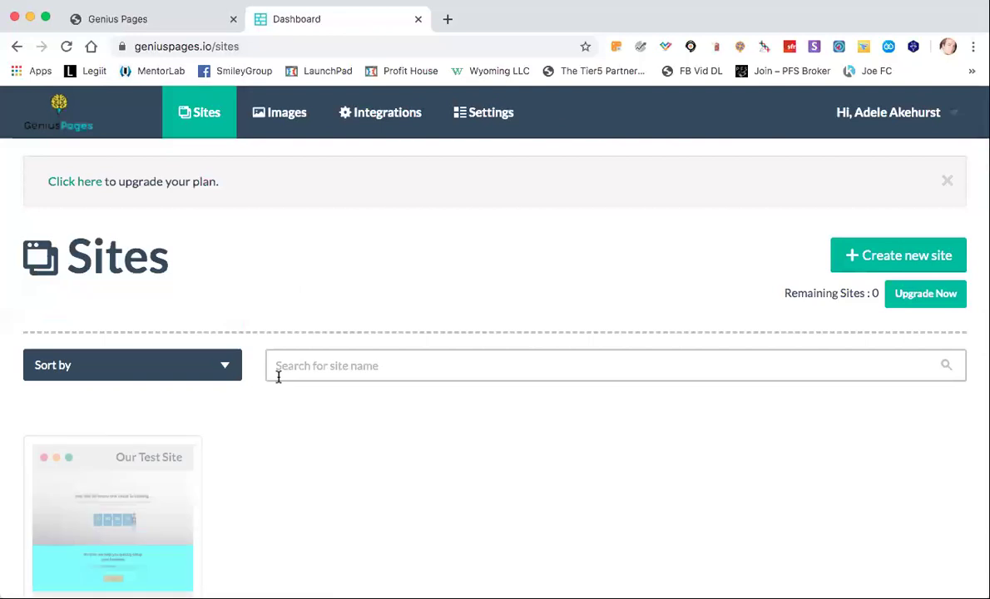
{"action": "scroll", "coordinate": [169, 426], "scroll_direction": "down", "scroll_amount": 2}
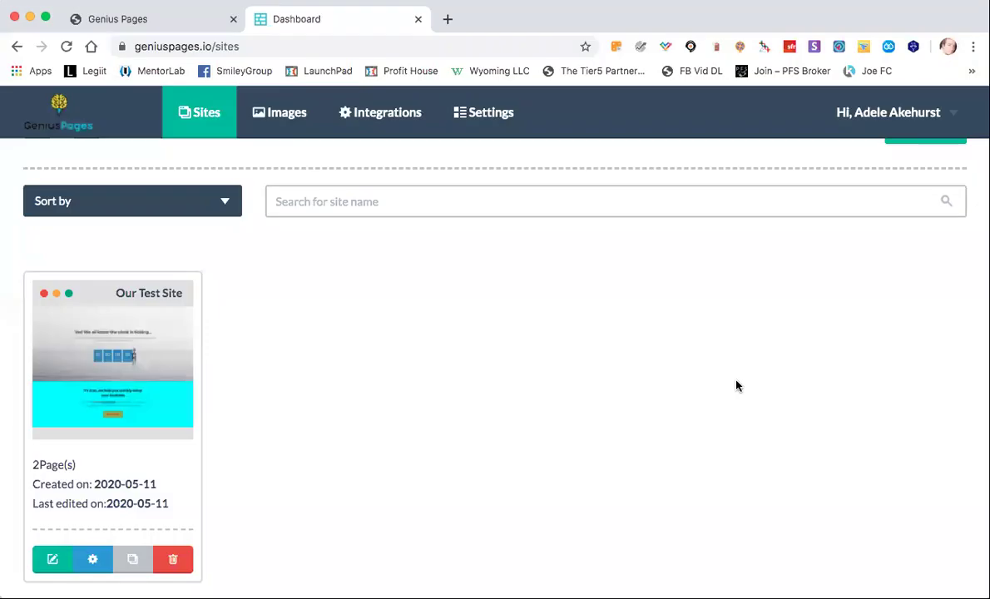
Open Our Test Site in the builder and browse the Contact and Gallery block categories.
{"action": "left_click", "coordinate": [94, 397]}
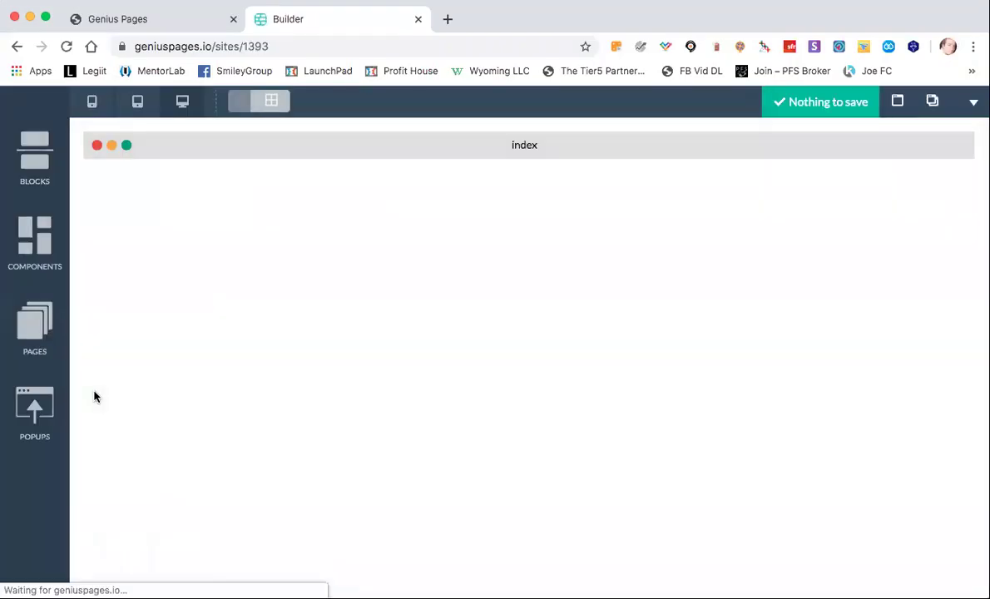
{"action": "left_click", "coordinate": [35, 154]}
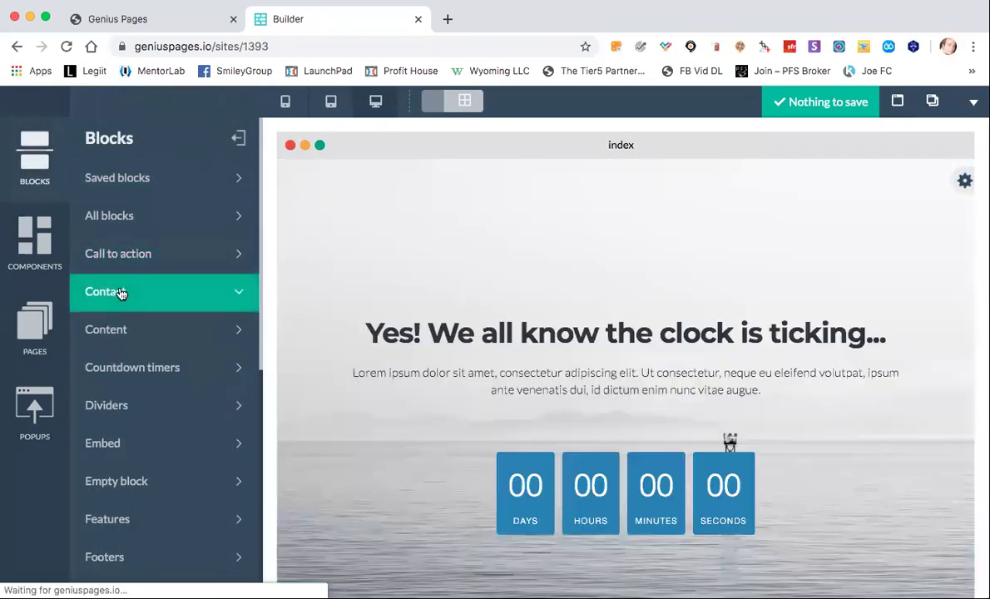
{"action": "left_click", "coordinate": [121, 292]}
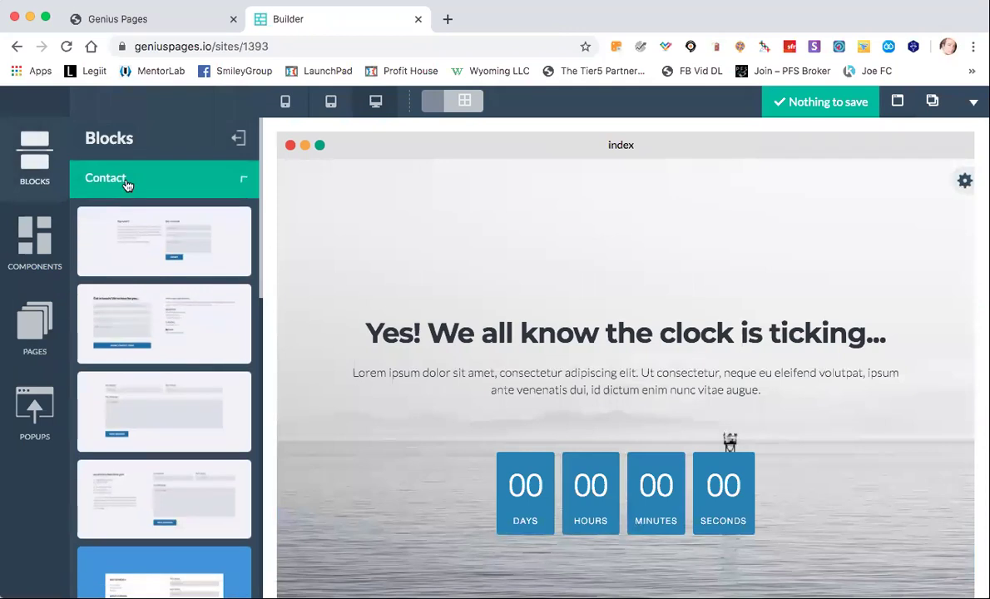
{"action": "left_click", "coordinate": [126, 185]}
{"action": "scroll", "coordinate": [142, 325], "scroll_direction": "down", "scroll_amount": 3}
{"action": "left_click", "coordinate": [143, 325]}
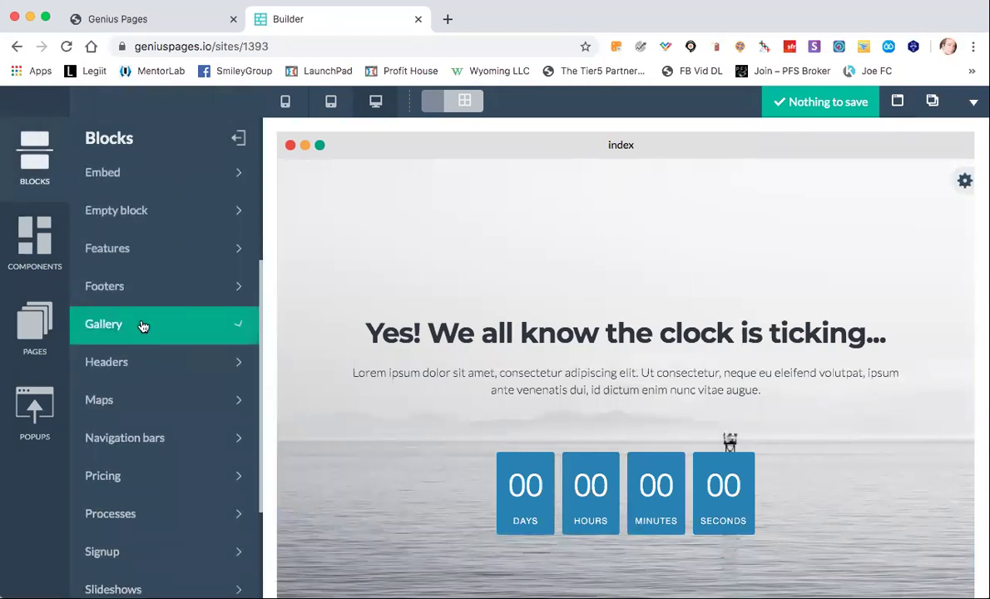
{"action": "scroll", "coordinate": [143, 325], "scroll_direction": "down", "scroll_amount": 4}
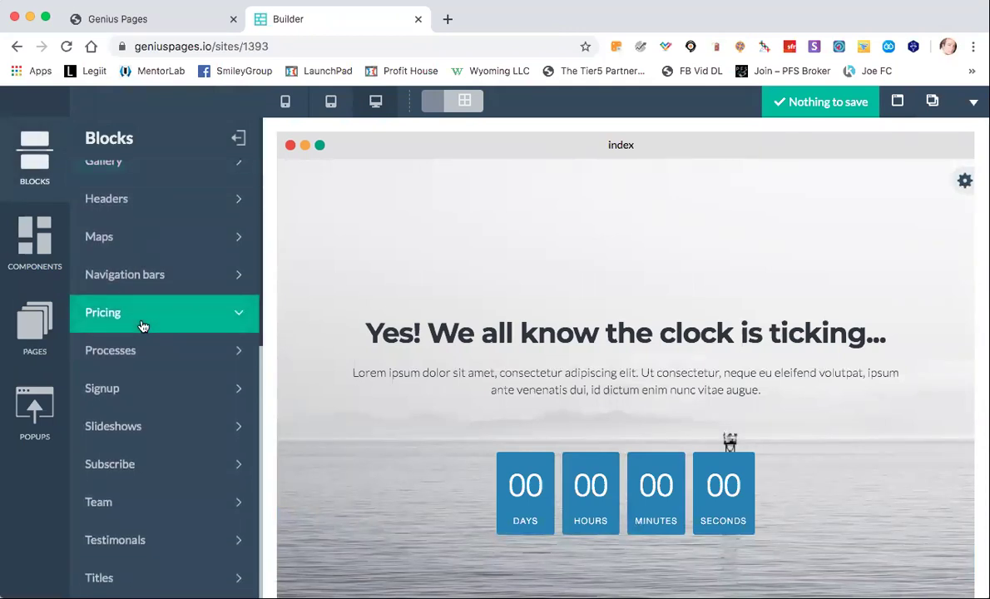
Browse the Signup, Dividers and Subscribe block categories, ending back on Contact blocks.
{"action": "left_click", "coordinate": [133, 391]}
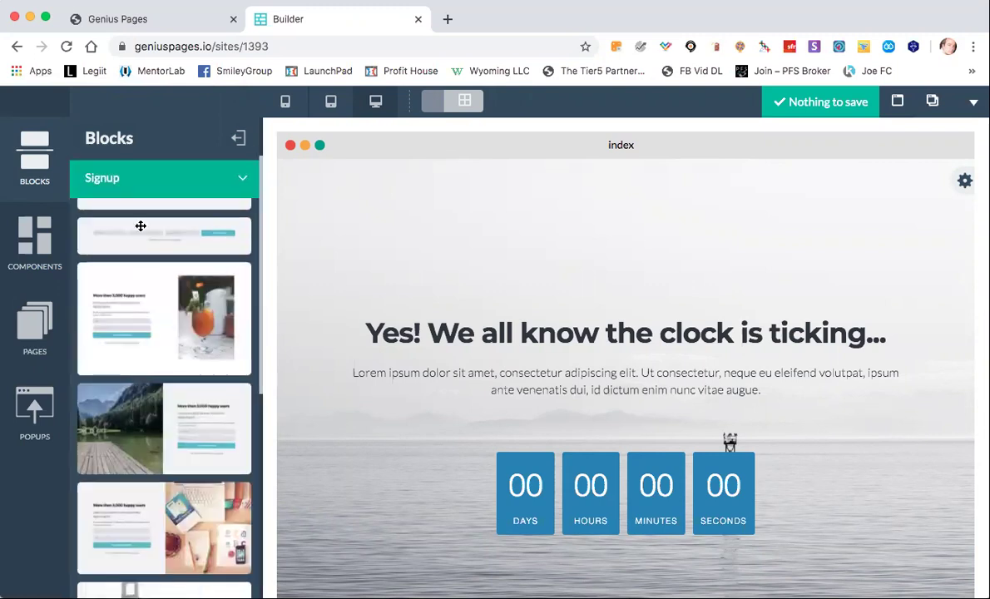
{"action": "left_click", "coordinate": [139, 192]}
{"action": "left_click", "coordinate": [165, 428]}
{"action": "scroll", "coordinate": [165, 428], "scroll_direction": "down", "scroll_amount": 7}
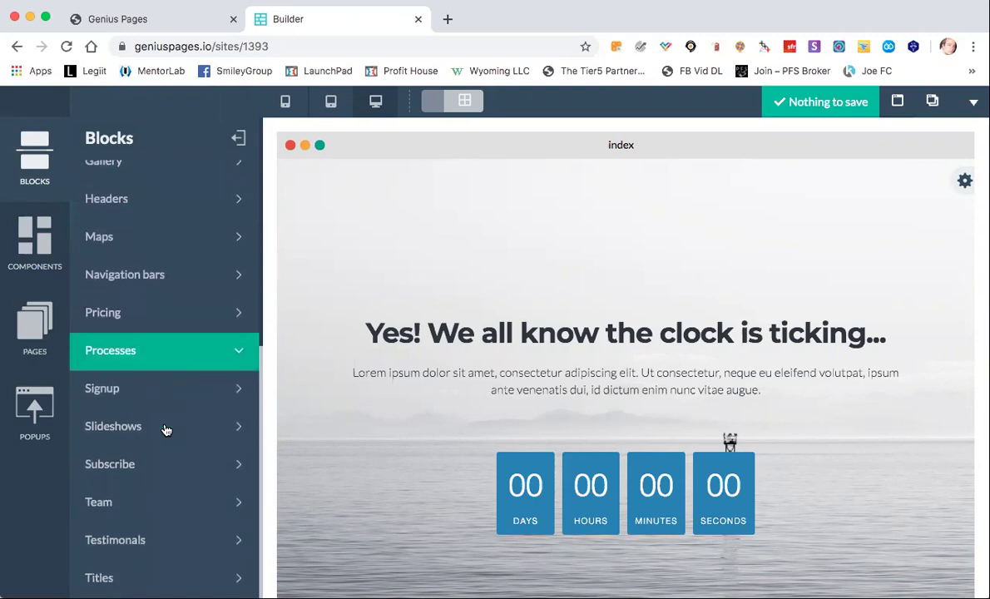
{"action": "left_click", "coordinate": [140, 465]}
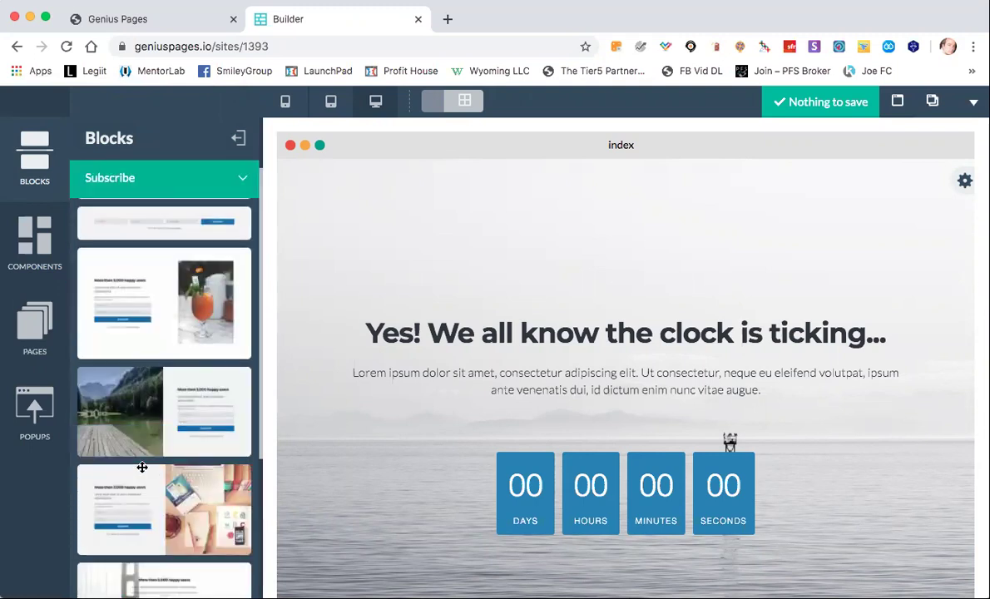
{"action": "scroll", "coordinate": [142, 468], "scroll_direction": "down", "scroll_amount": 4}
{"action": "scroll", "coordinate": [142, 468], "scroll_direction": "up", "scroll_amount": 4}
{"action": "left_click", "coordinate": [143, 186]}
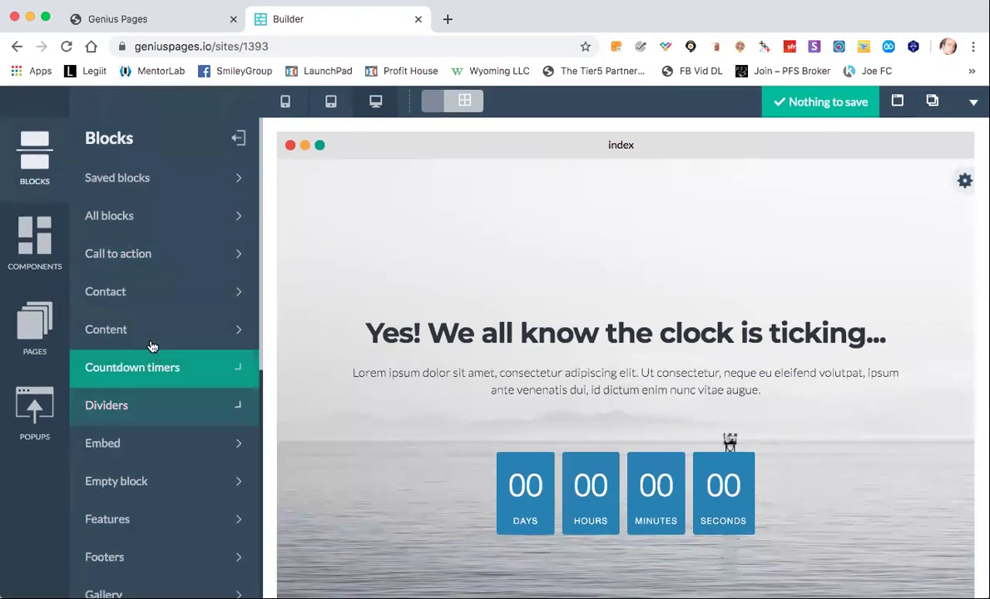
{"action": "left_click", "coordinate": [140, 304]}
Place the Contact block at the page top and inspect its form's detail settings.
{"action": "left_click_drag", "start_coordinate": [153, 256], "coordinate": [482, 241]}
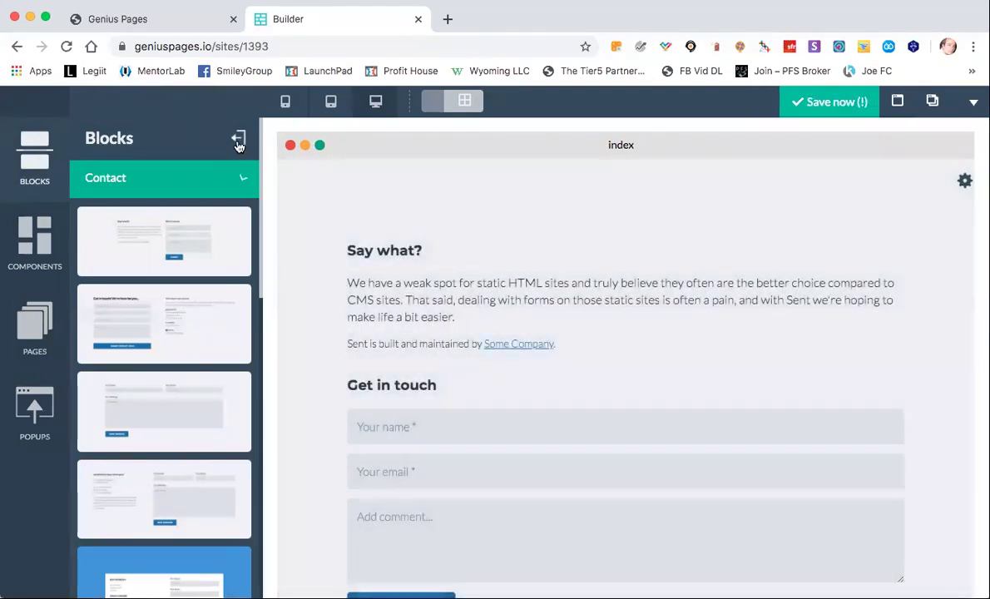
{"action": "left_click", "coordinate": [237, 141]}
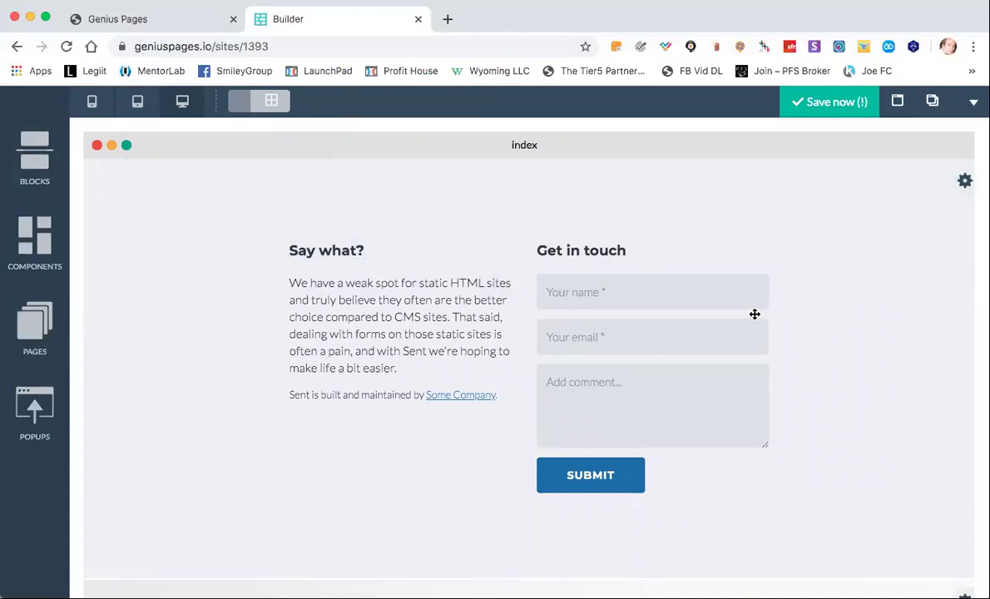
{"action": "mouse_move", "coordinate": [754, 313]}
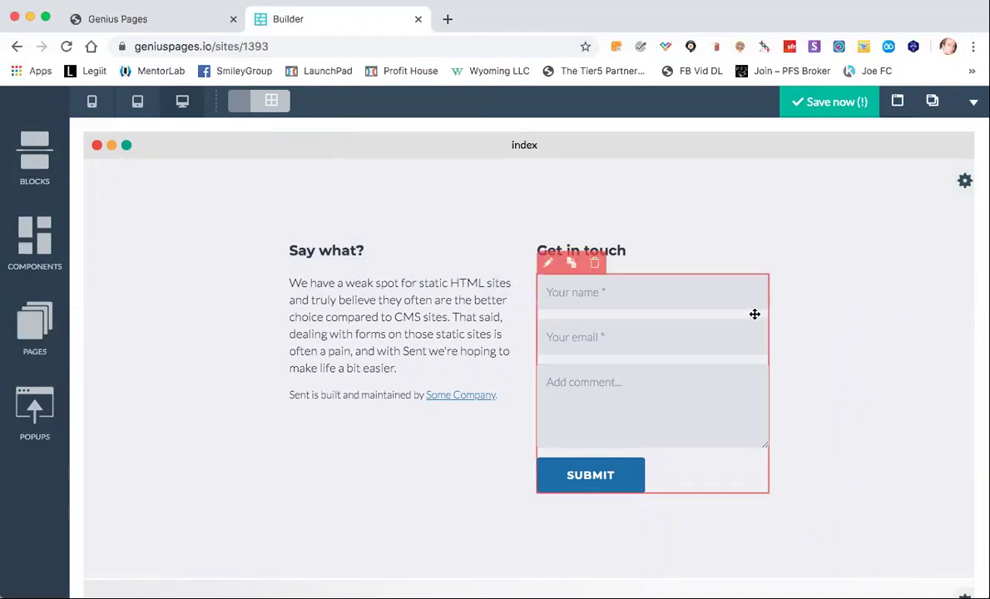
{"action": "left_click", "coordinate": [548, 263]}
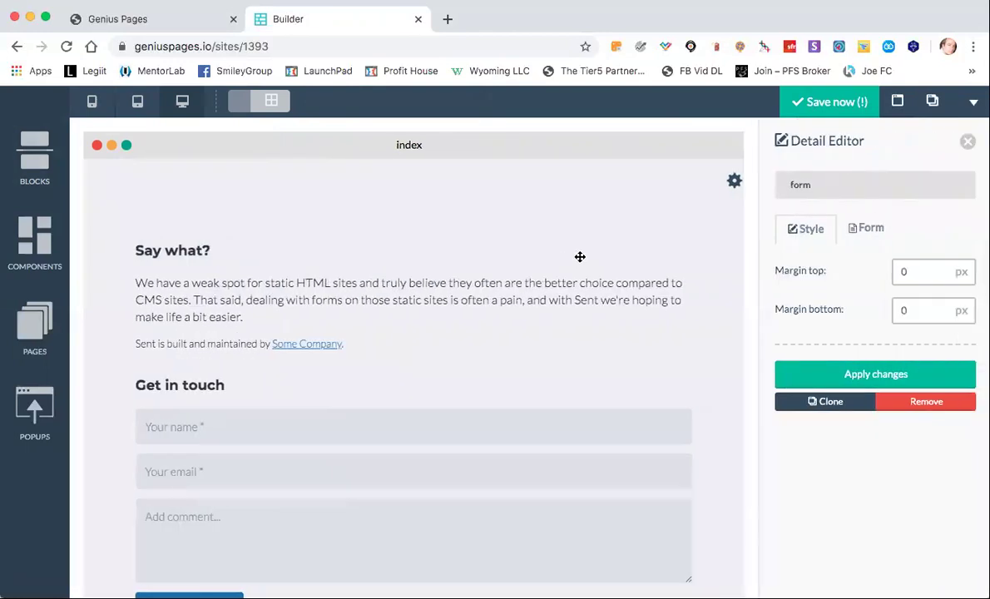
{"action": "left_click", "coordinate": [966, 143]}
Delete the duplicated second contact form, confirming with Delete Block.
{"action": "scroll", "coordinate": [583, 384], "scroll_direction": "down", "scroll_amount": 3}
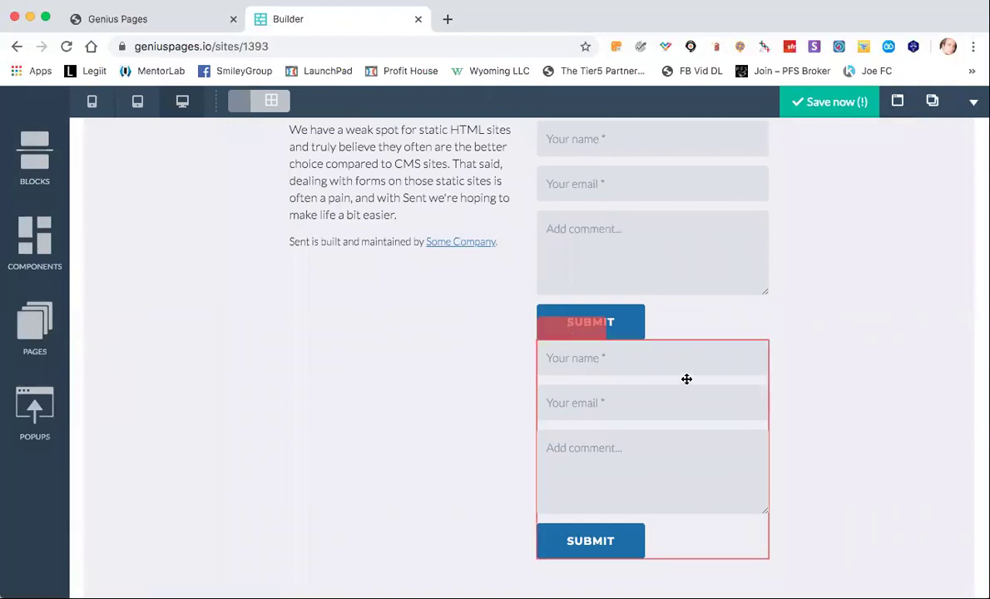
{"action": "left_click", "coordinate": [596, 328]}
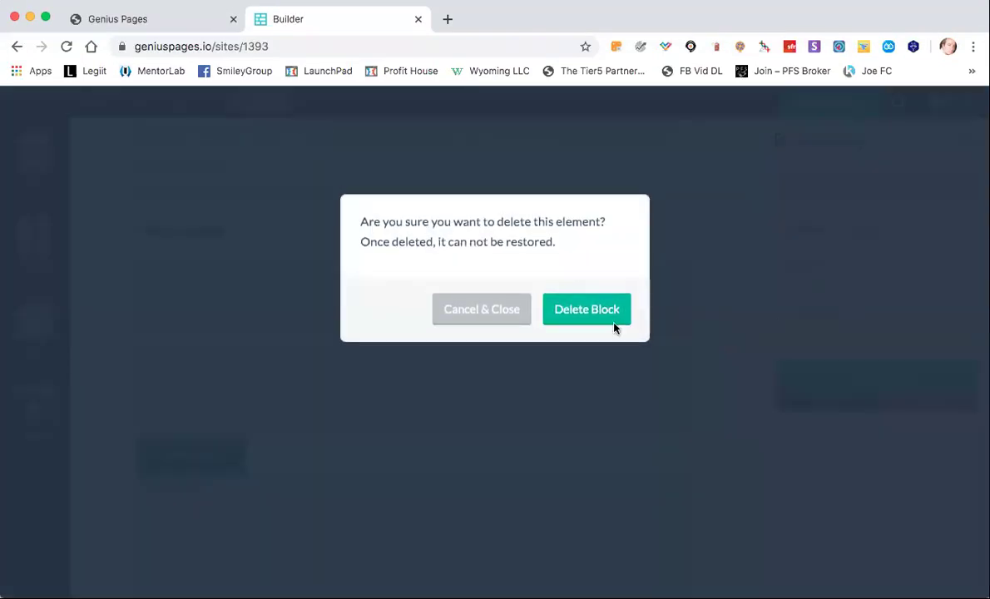
{"action": "left_click", "coordinate": [600, 304]}
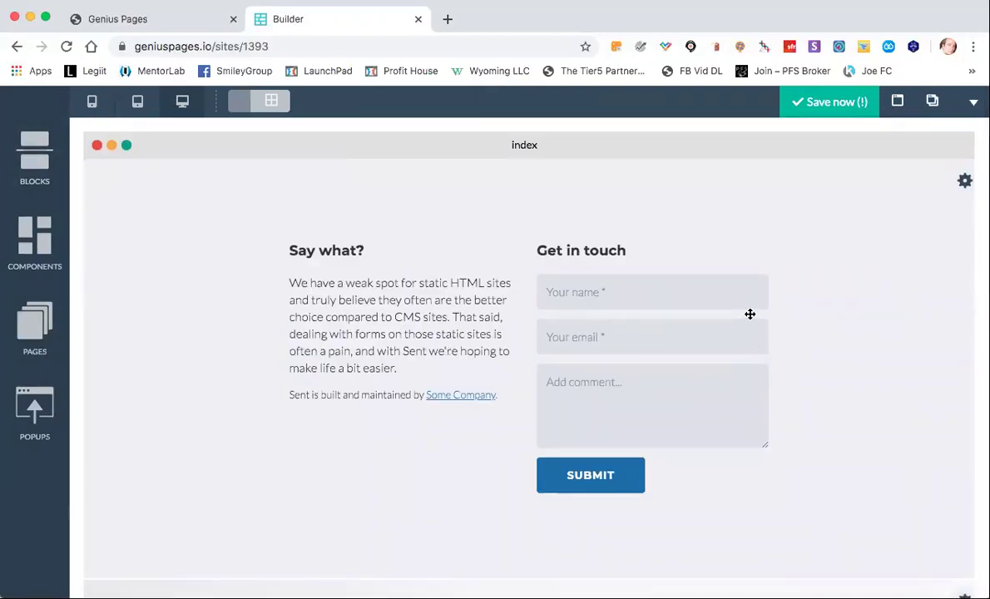
{"action": "mouse_move", "coordinate": [749, 314]}
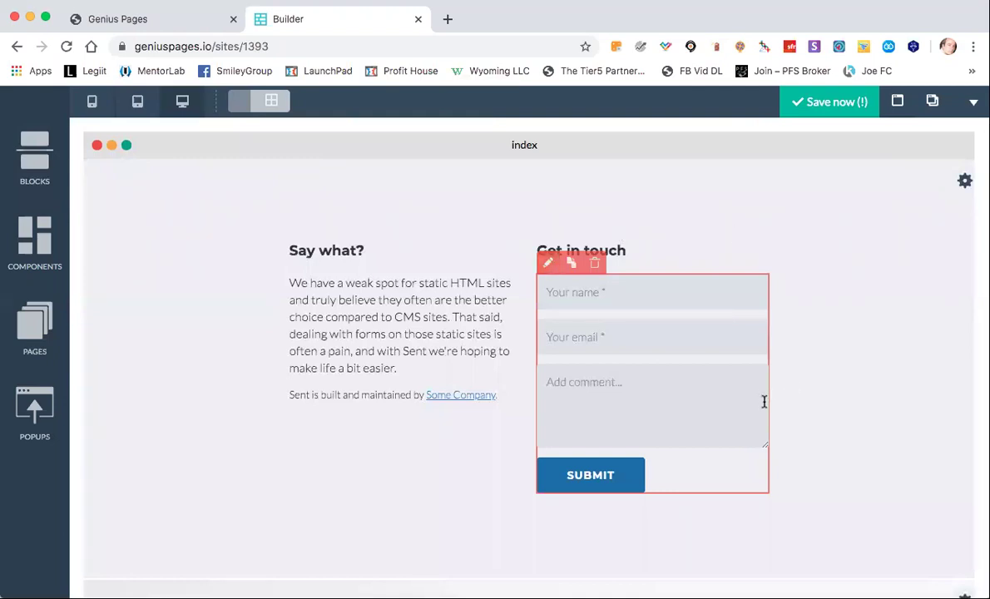
{"action": "mouse_move", "coordinate": [637, 489]}
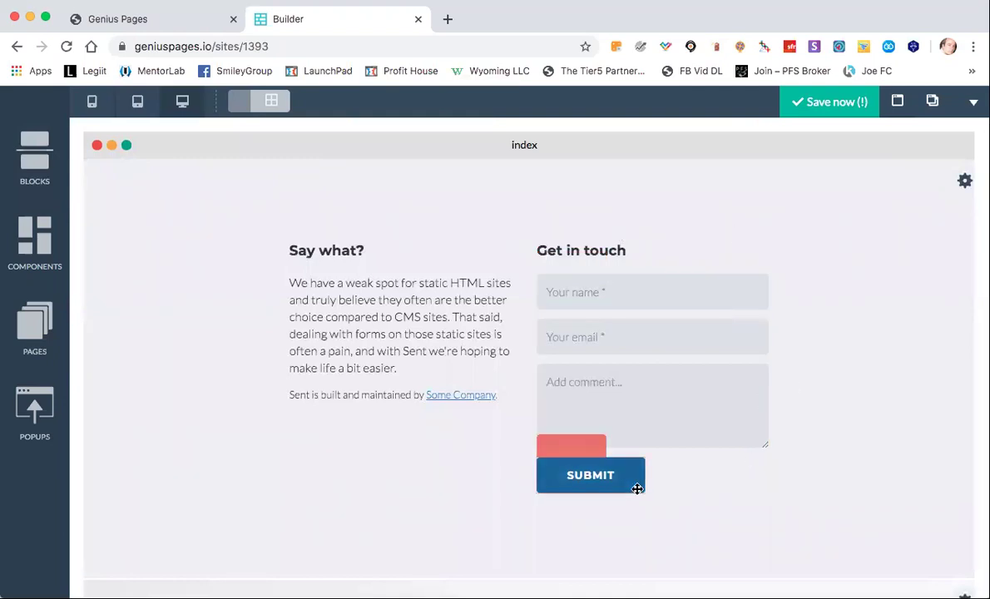
{"action": "left_click", "coordinate": [547, 449]}
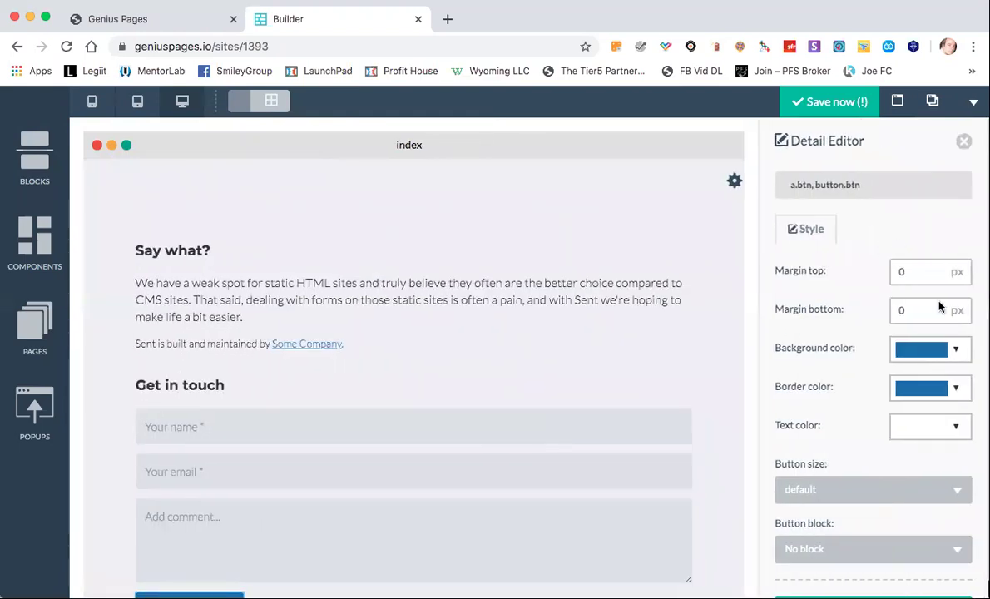
{"action": "scroll", "coordinate": [921, 447], "scroll_direction": "down", "scroll_amount": 2}
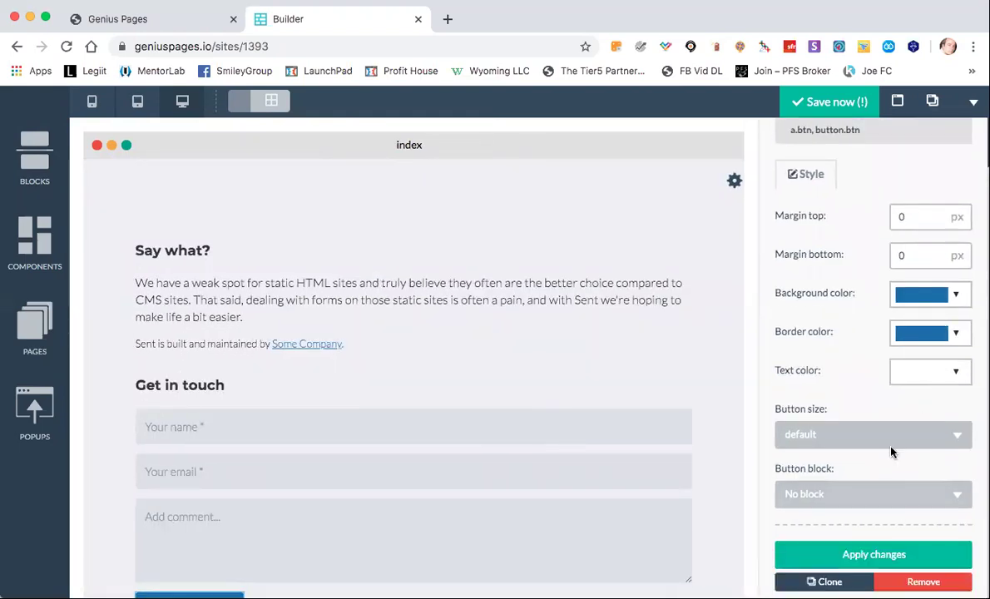
{"action": "scroll", "coordinate": [890, 451], "scroll_direction": "up", "scroll_amount": 2}
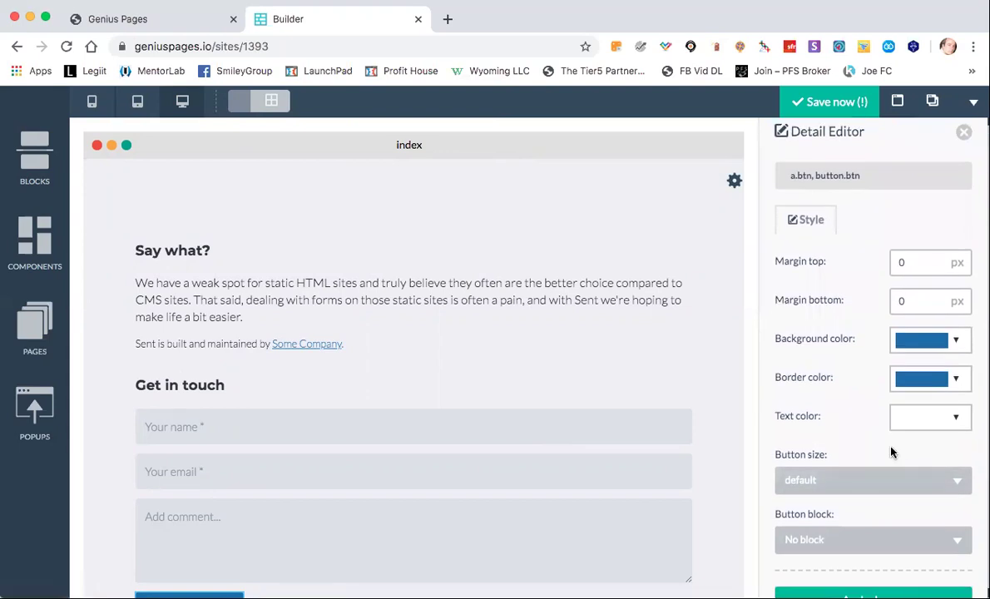
{"action": "scroll", "coordinate": [891, 452], "scroll_direction": "down", "scroll_amount": 2}
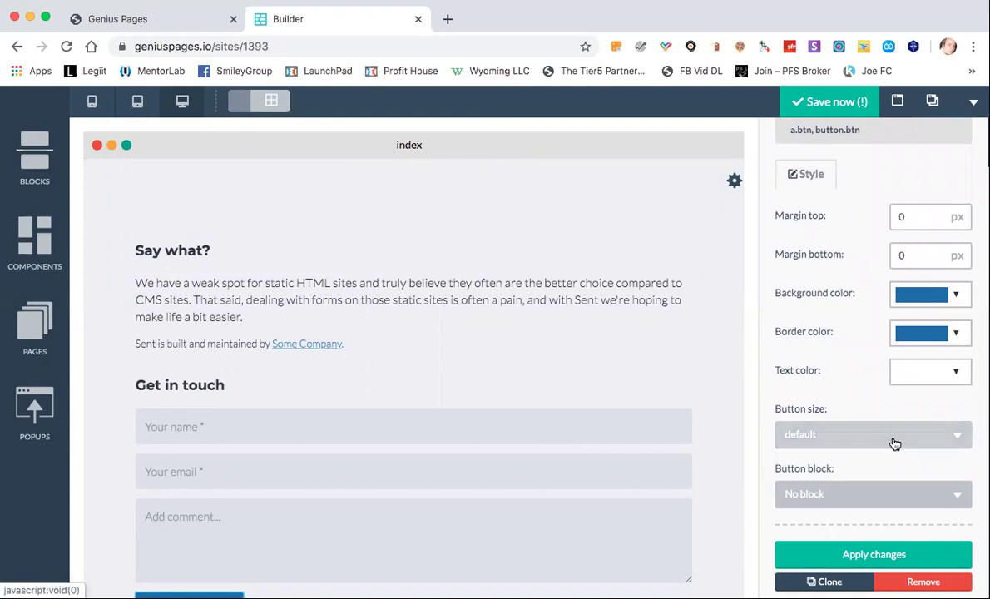
{"action": "scroll", "coordinate": [894, 443], "scroll_direction": "up", "scroll_amount": 2}
{"action": "scroll", "coordinate": [893, 443], "scroll_direction": "down", "scroll_amount": 2}
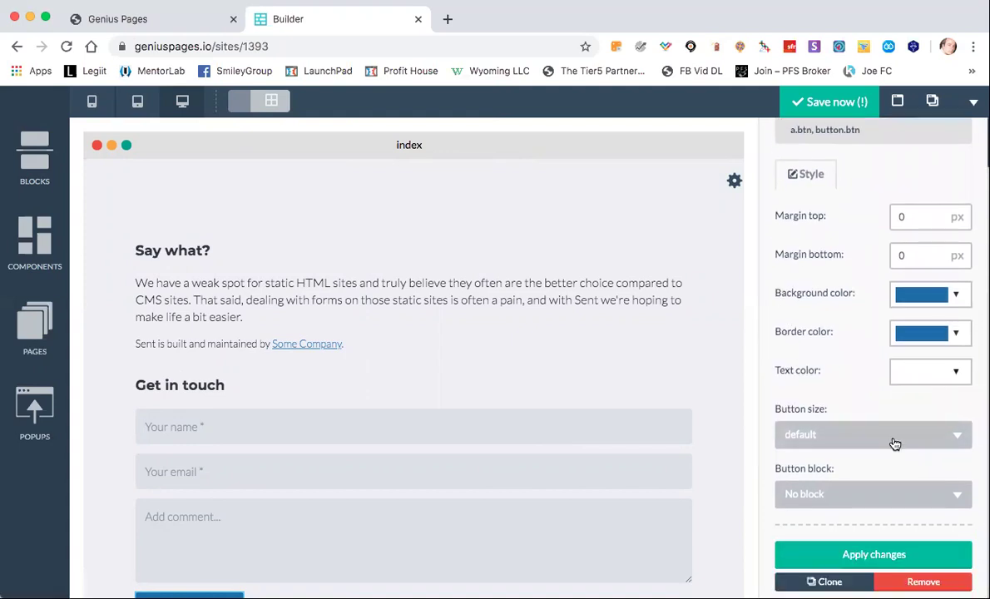
{"action": "scroll", "coordinate": [892, 423], "scroll_direction": "up", "scroll_amount": 2}
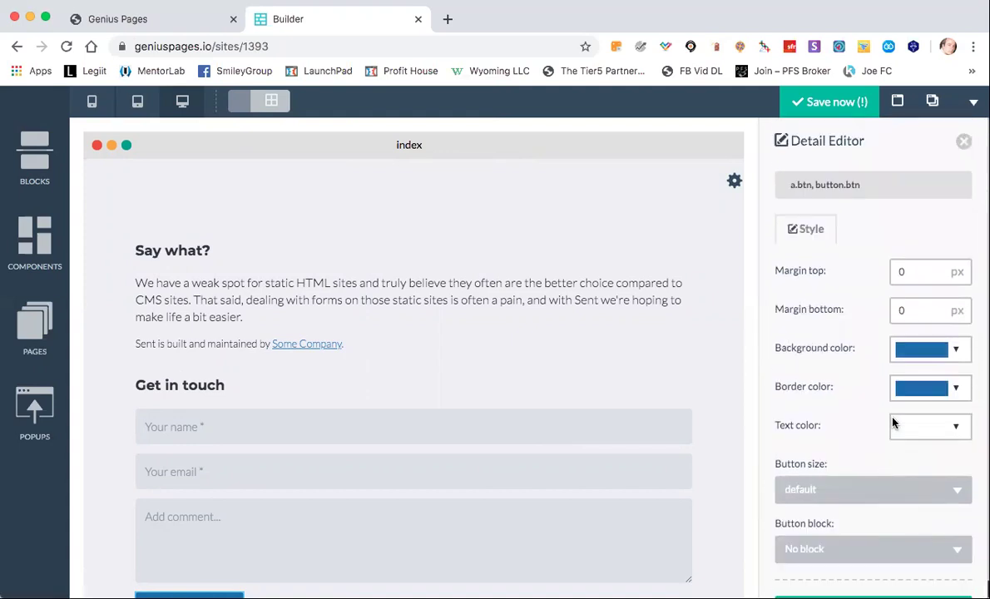
{"action": "left_click", "coordinate": [963, 141]}
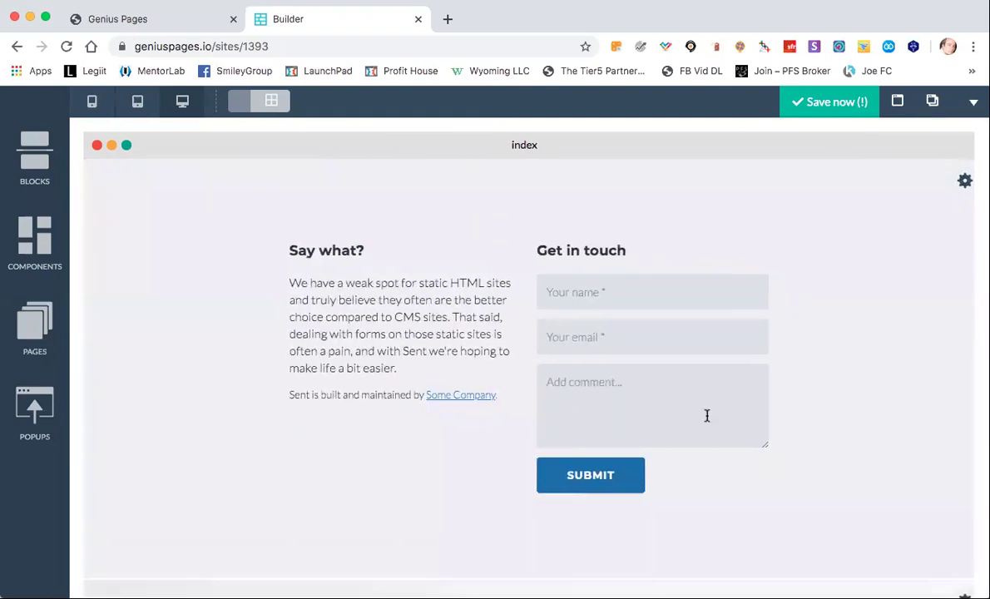
Replace the comment box placeholder 'Add comment...' with 'Let us know what you need' and apply.
{"action": "mouse_move", "coordinate": [549, 381]}
{"action": "left_click", "coordinate": [547, 354]}
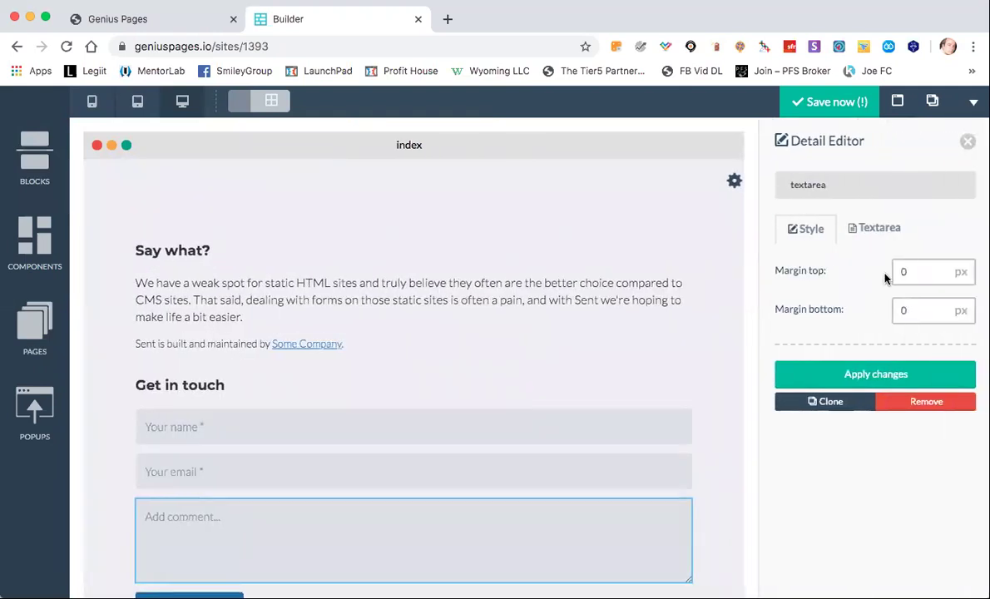
{"action": "left_click", "coordinate": [829, 231]}
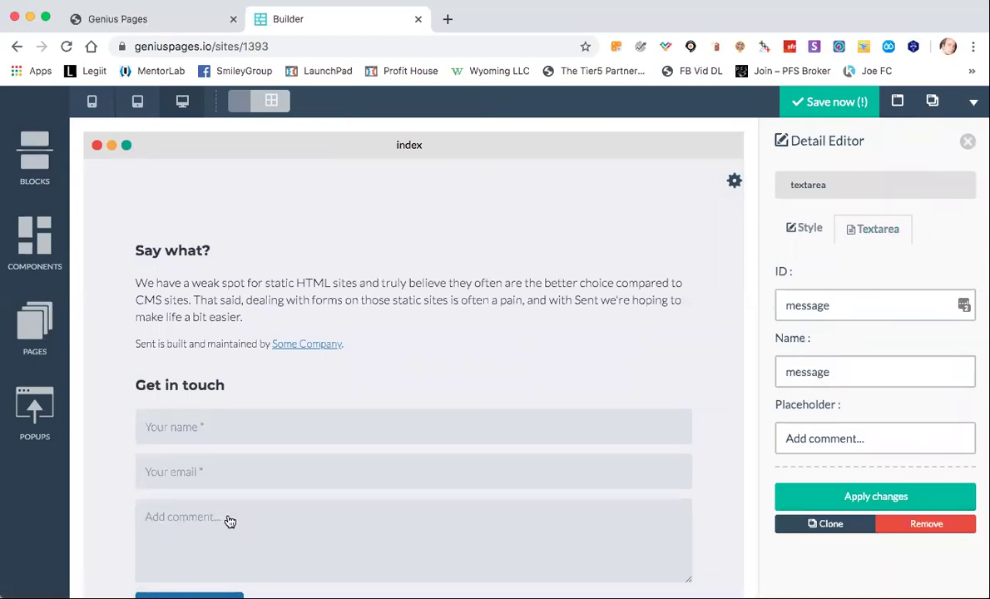
{"action": "left_click_drag", "start_coordinate": [884, 441], "coordinate": [758, 443]}
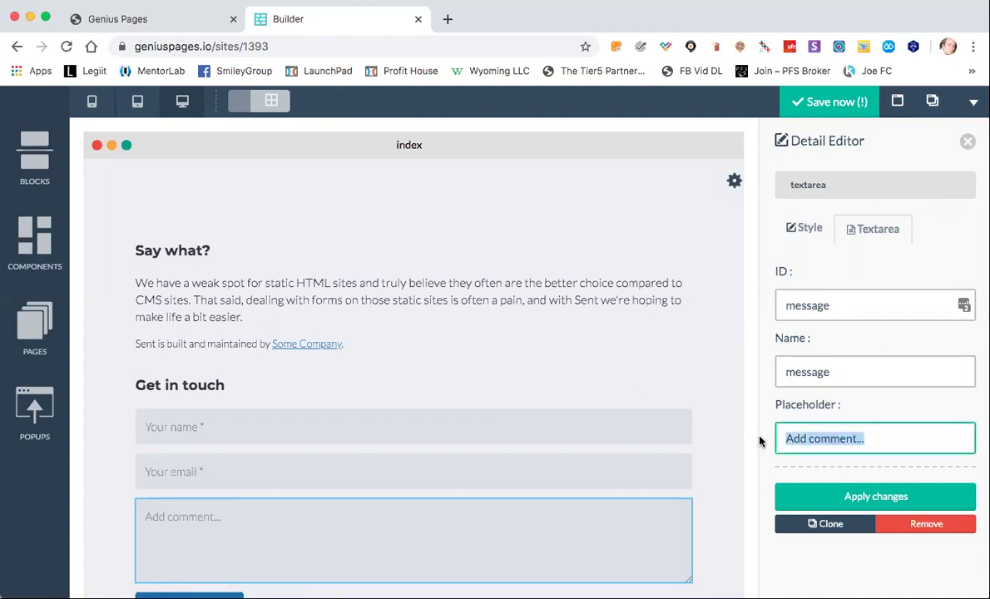
{"action": "type", "text": "Let us know"}
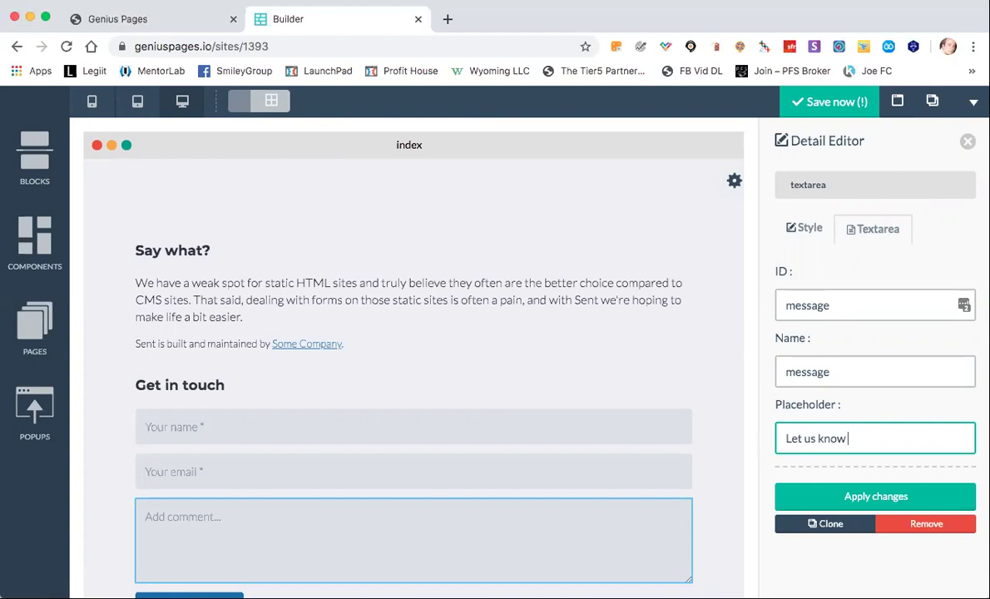
{"action": "type", "text": " what you need"}
{"action": "left_click", "coordinate": [848, 495]}
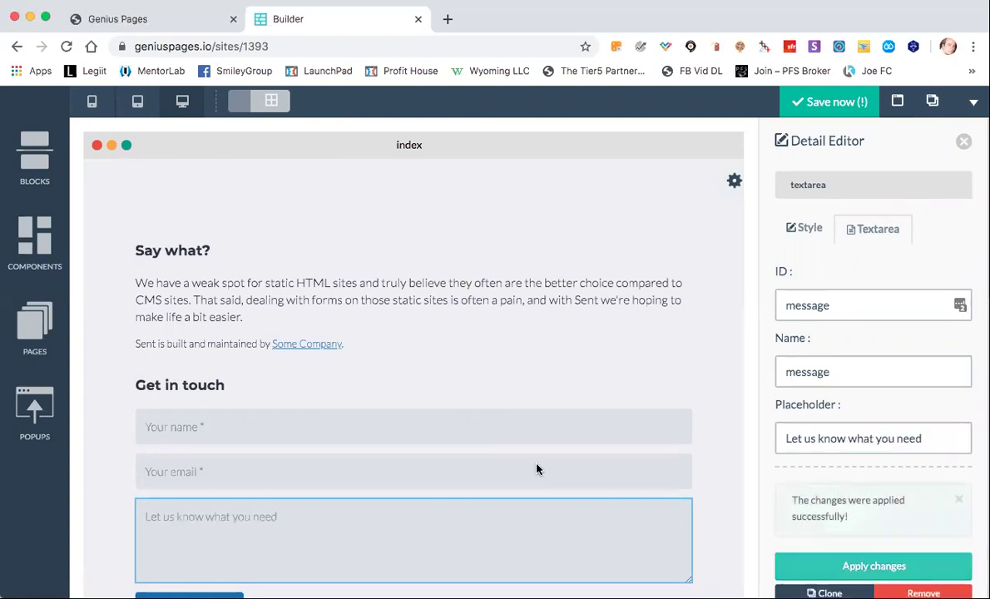
{"action": "left_click", "coordinate": [279, 519]}
{"action": "left_click", "coordinate": [967, 144]}
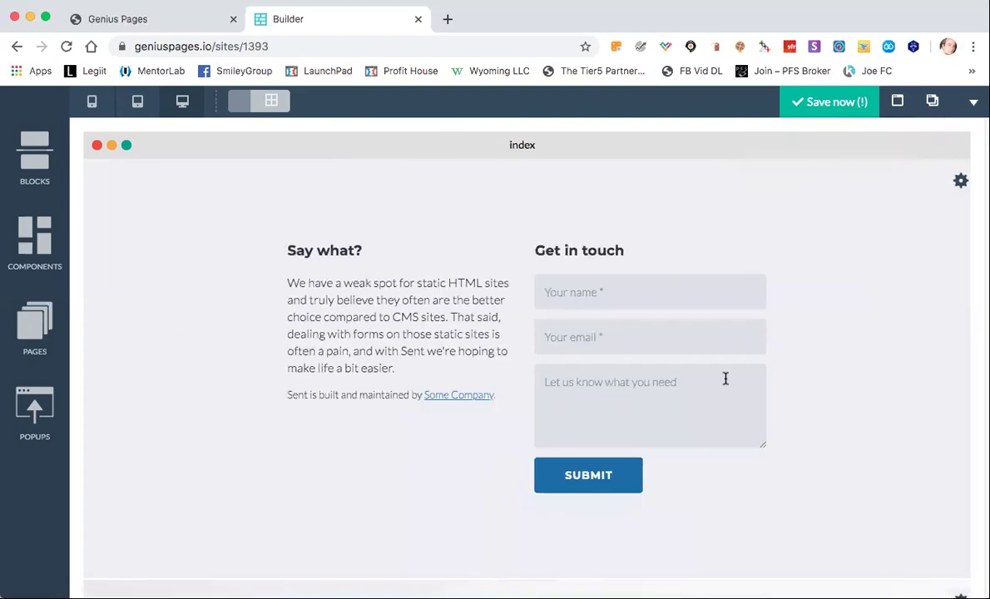
{"action": "left_click", "coordinate": [611, 285]}
{"action": "left_click", "coordinate": [549, 264]}
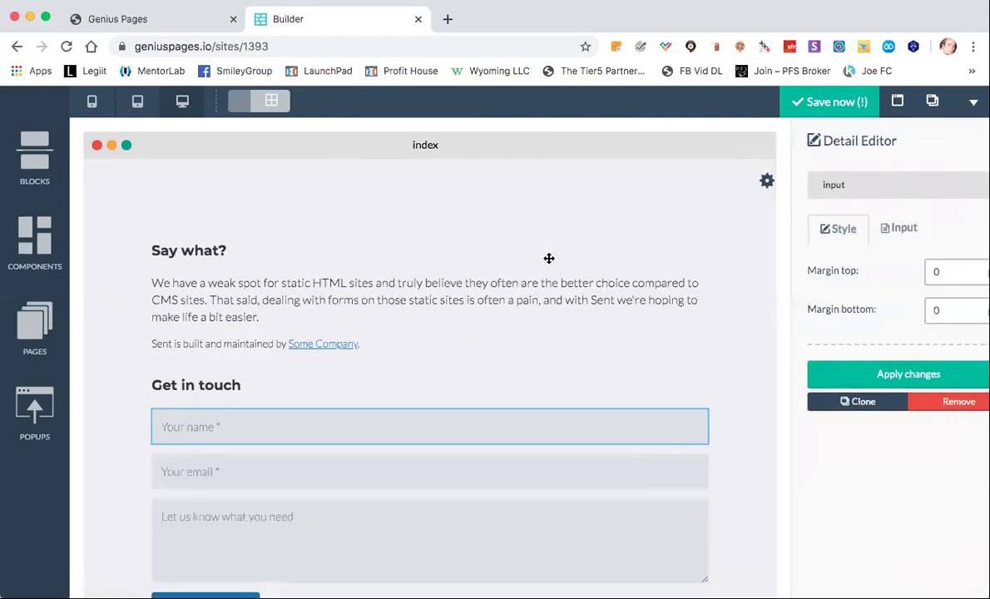
{"action": "left_click", "coordinate": [870, 229]}
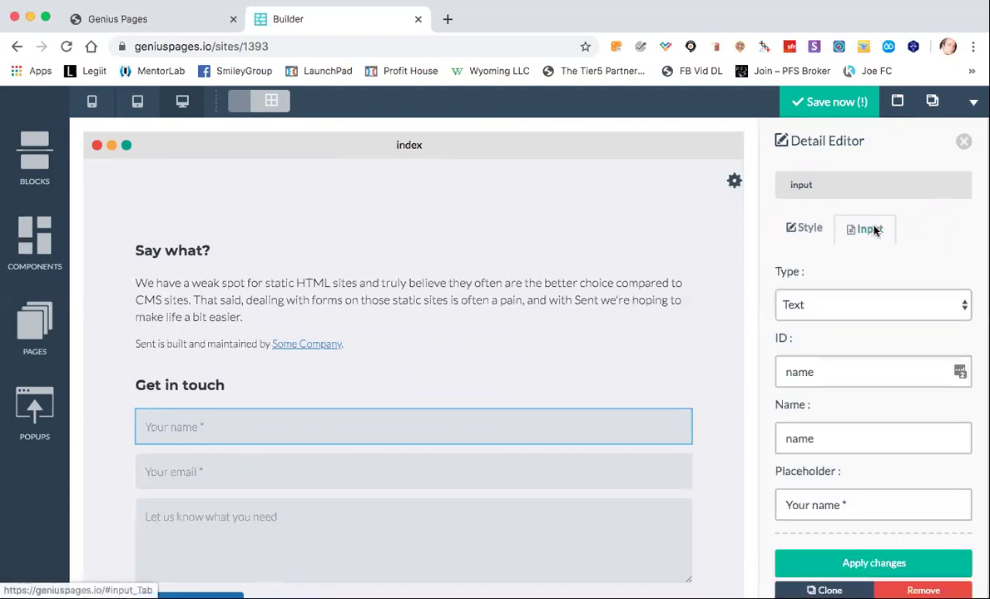
{"action": "left_click", "coordinate": [826, 307]}
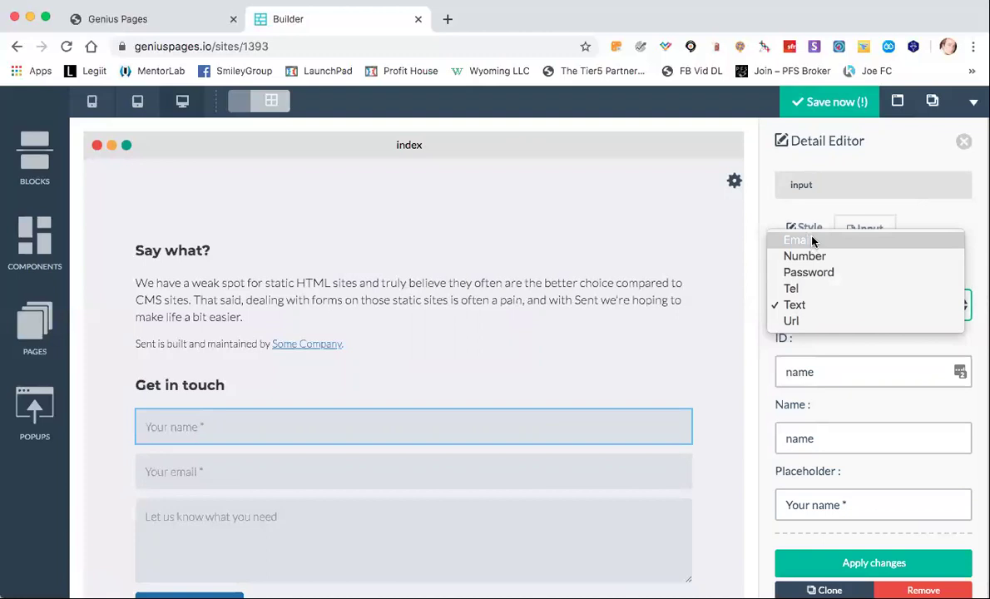
{"action": "left_click", "coordinate": [703, 310]}
{"action": "scroll", "coordinate": [796, 371], "scroll_direction": "down", "scroll_amount": 1}
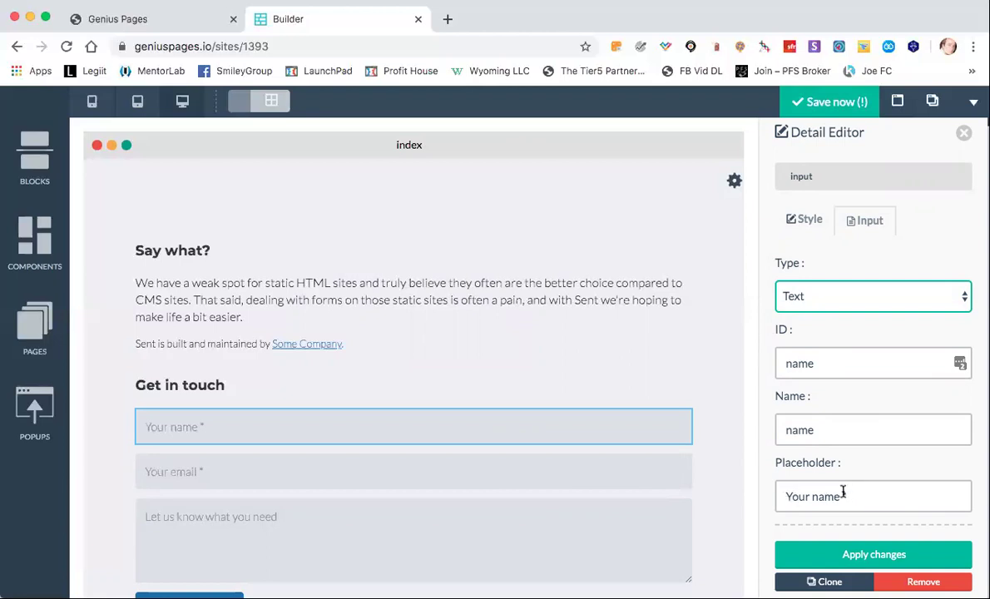
{"action": "left_click", "coordinate": [965, 133]}
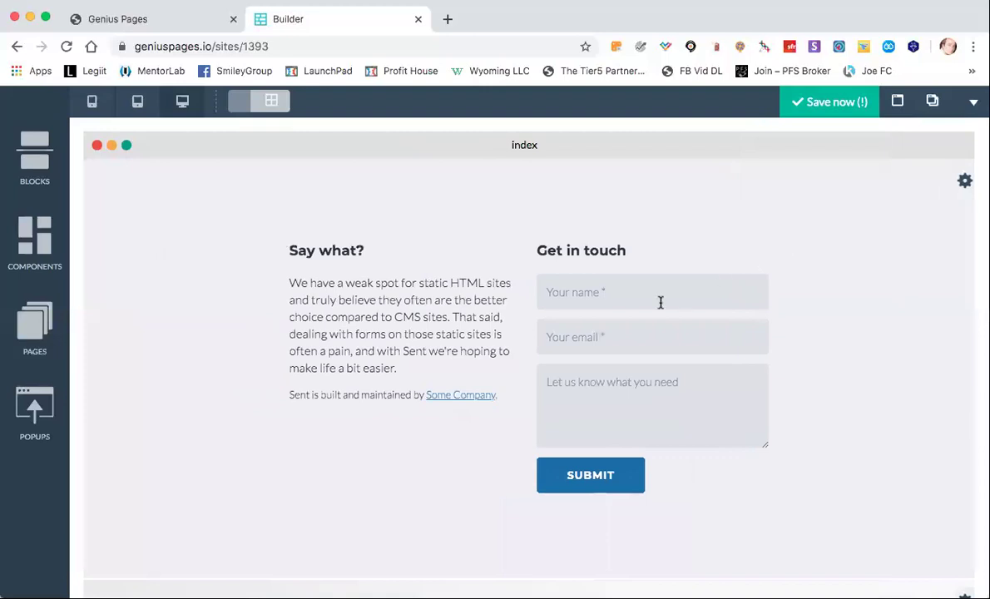
Open the contact block's HTML source and search it for 'your nam'.
{"action": "left_click", "coordinate": [964, 182]}
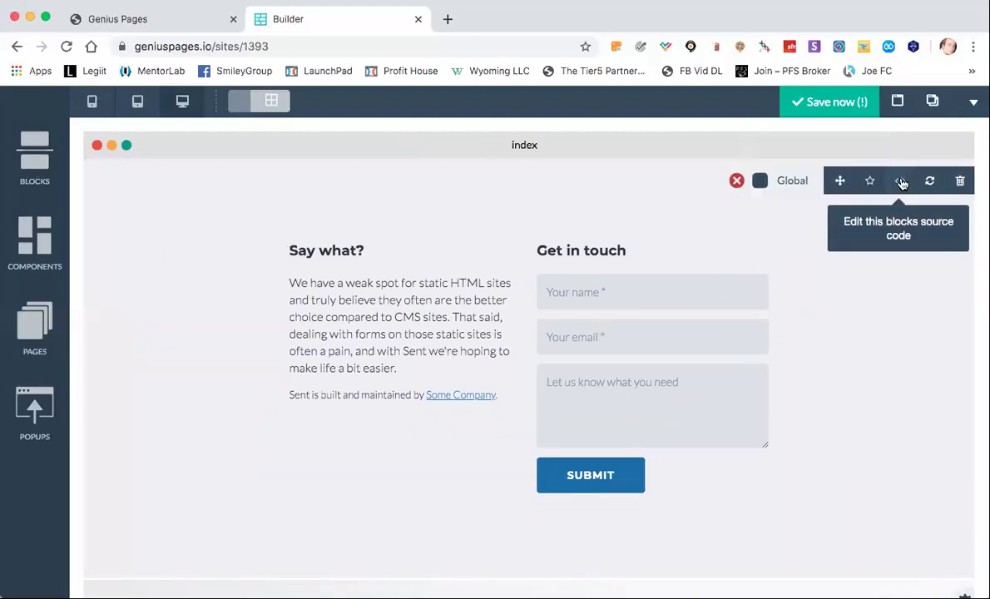
{"action": "left_click", "coordinate": [901, 182]}
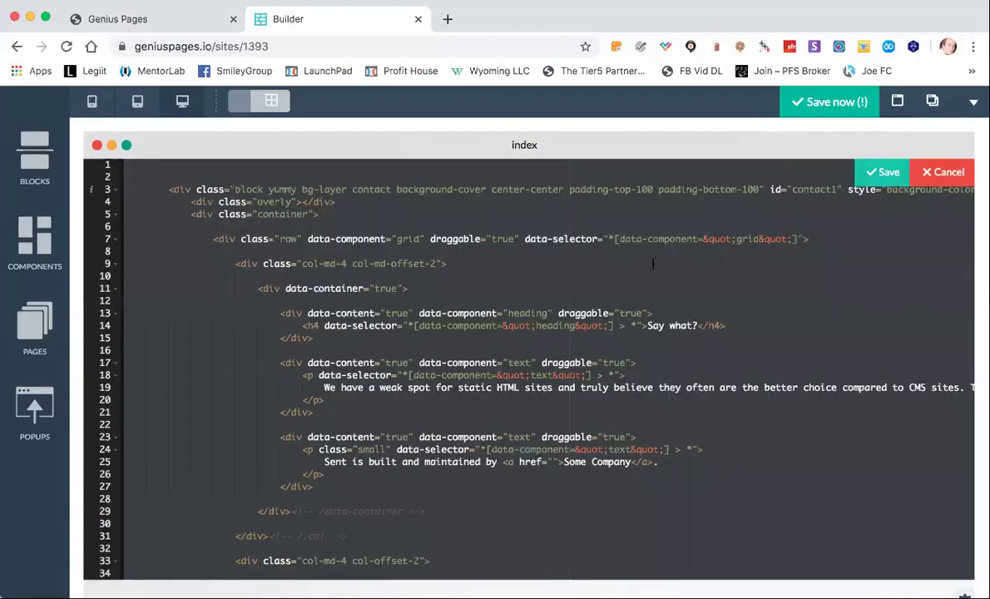
{"action": "key", "text": "super+f"}
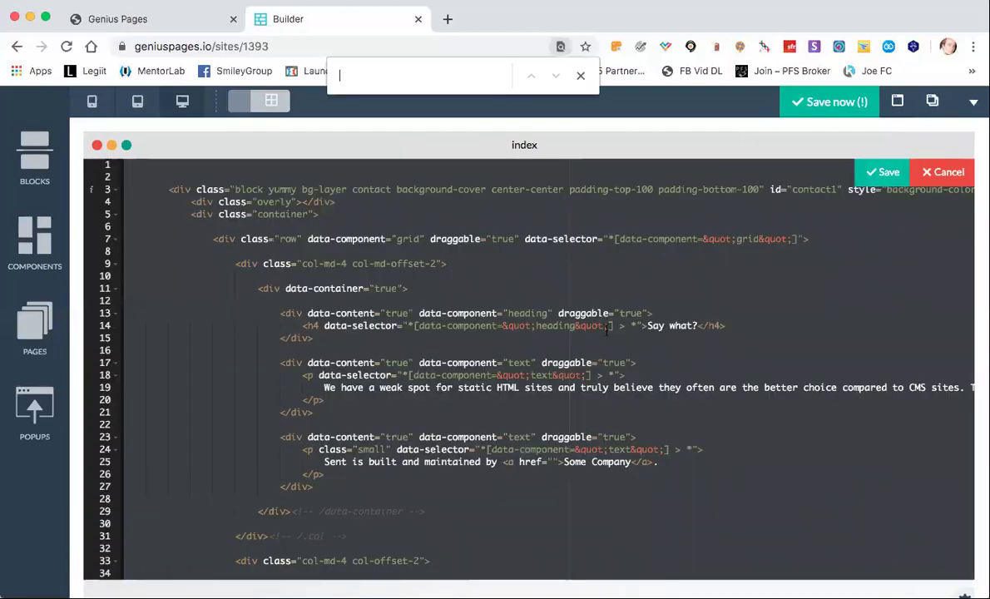
{"action": "type", "text": "your name"}
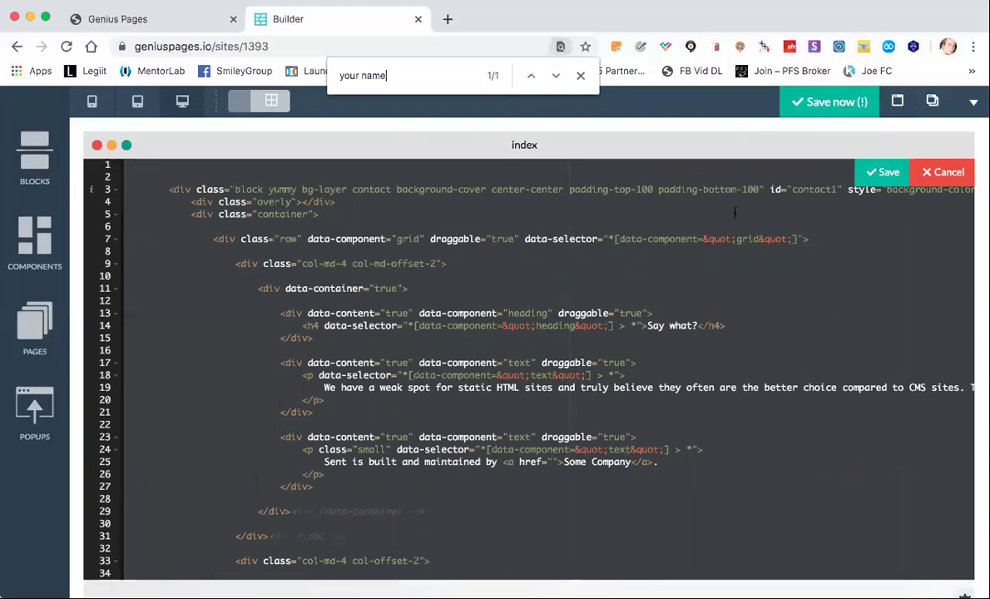
{"action": "scroll", "coordinate": [581, 331], "scroll_direction": "down", "scroll_amount": 1}
{"action": "scroll", "coordinate": [581, 331], "scroll_direction": "down", "scroll_amount": 10}
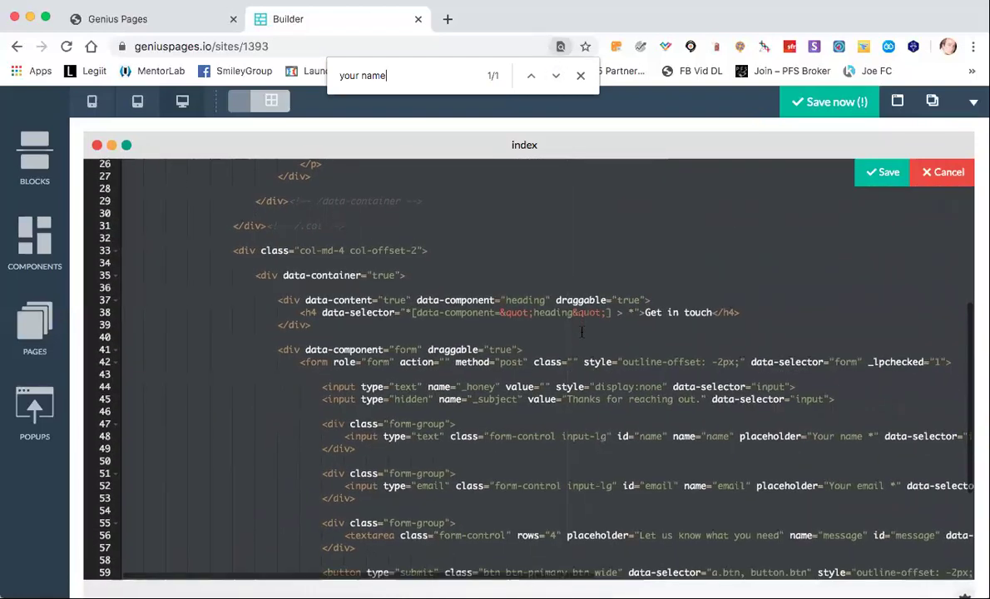
{"action": "scroll", "coordinate": [581, 331], "scroll_direction": "up", "scroll_amount": 4}
{"action": "scroll", "coordinate": [581, 331], "scroll_direction": "right", "scroll_amount": 10}
{"action": "scroll", "coordinate": [581, 331], "scroll_direction": "down", "scroll_amount": 2}
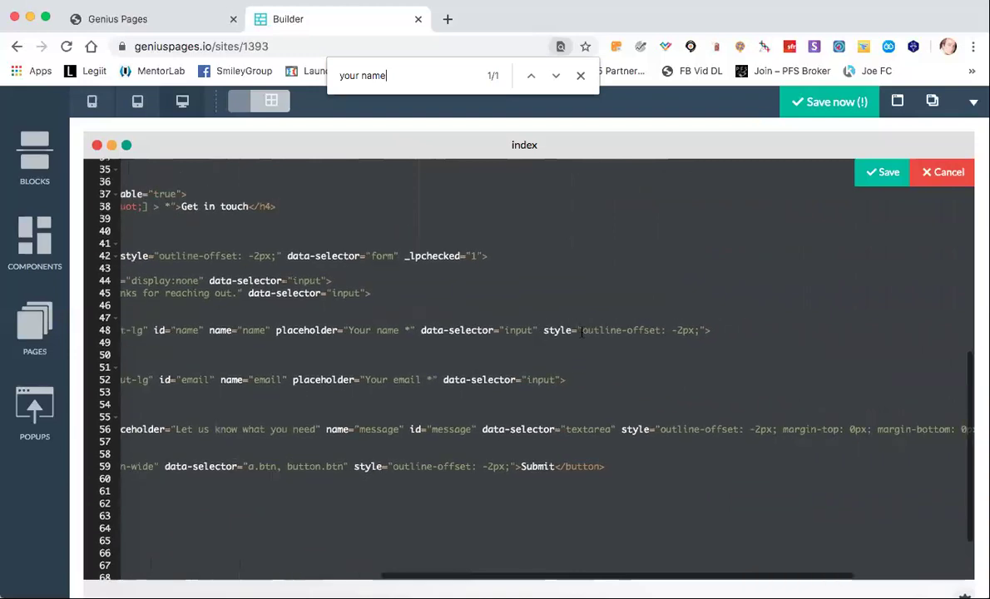
{"action": "scroll", "coordinate": [581, 331], "scroll_direction": "left", "scroll_amount": 10}
{"action": "scroll", "coordinate": [581, 331], "scroll_direction": "down", "scroll_amount": 1}
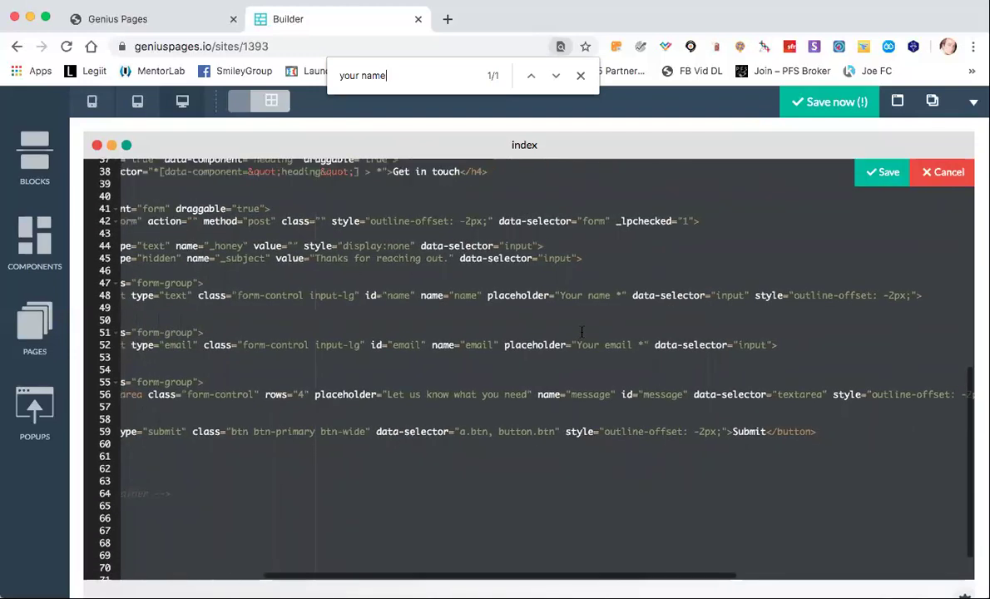
{"action": "scroll", "coordinate": [582, 331], "scroll_direction": "left", "scroll_amount": 3}
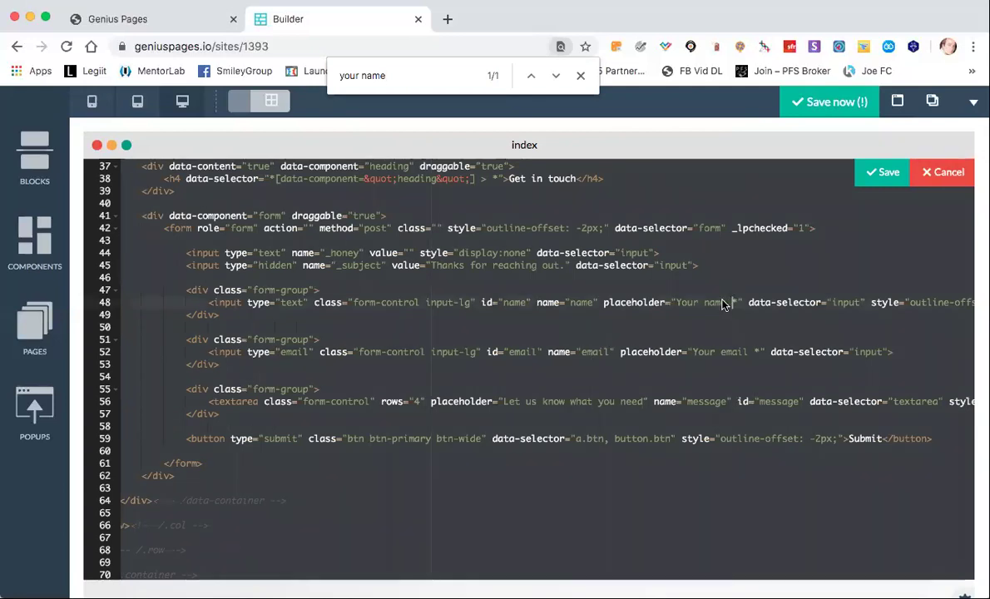
Select the 'Your name' placeholder on line 48, then close the code editor and find bar.
{"action": "left_click", "coordinate": [709, 302]}
{"action": "scroll", "coordinate": [695, 309], "scroll_direction": "left", "scroll_amount": 9}
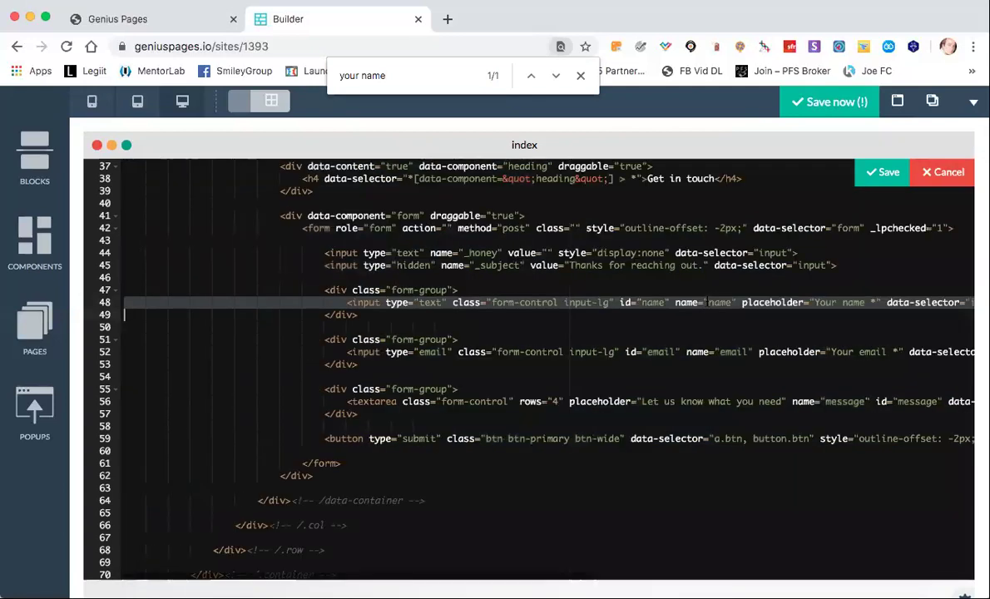
{"action": "scroll", "coordinate": [649, 319], "scroll_direction": "right", "scroll_amount": 10}
{"action": "scroll", "coordinate": [649, 320], "scroll_direction": "up", "scroll_amount": 3}
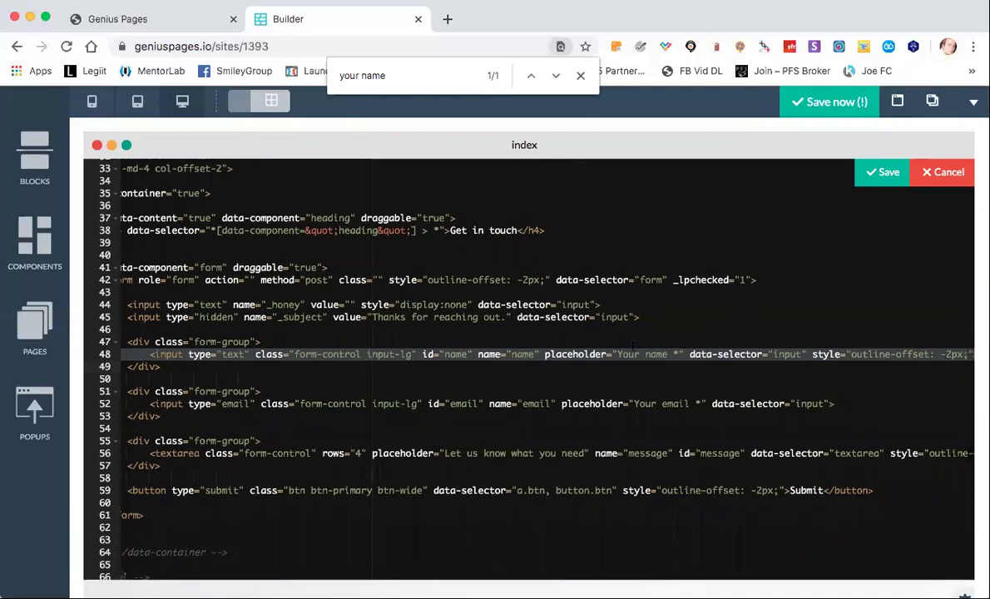
{"action": "left_click", "coordinate": [635, 353]}
{"action": "left_click_drag", "start_coordinate": [617, 354], "coordinate": [665, 354]}
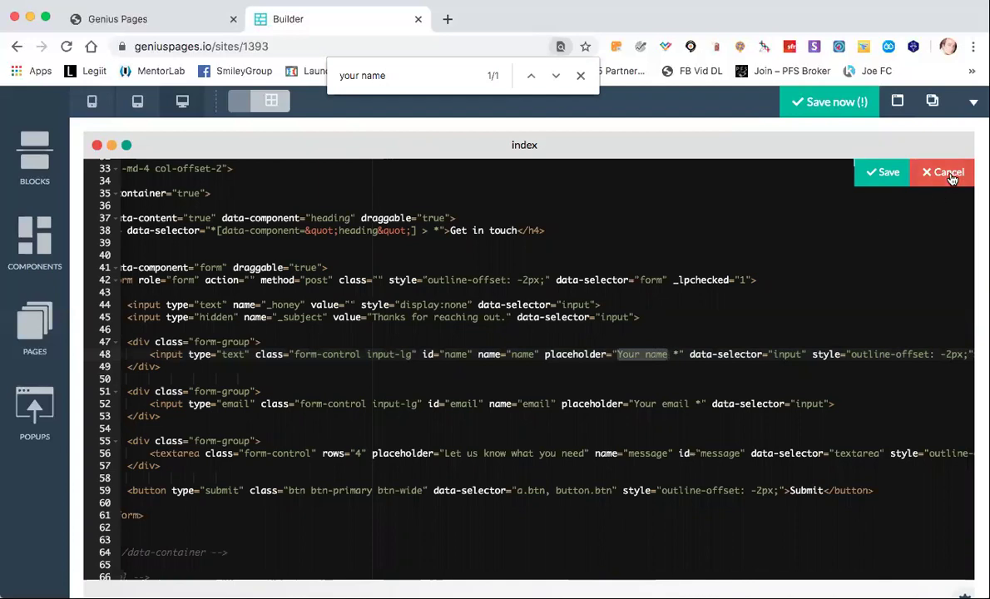
{"action": "left_click", "coordinate": [883, 171]}
{"action": "left_click", "coordinate": [581, 76]}
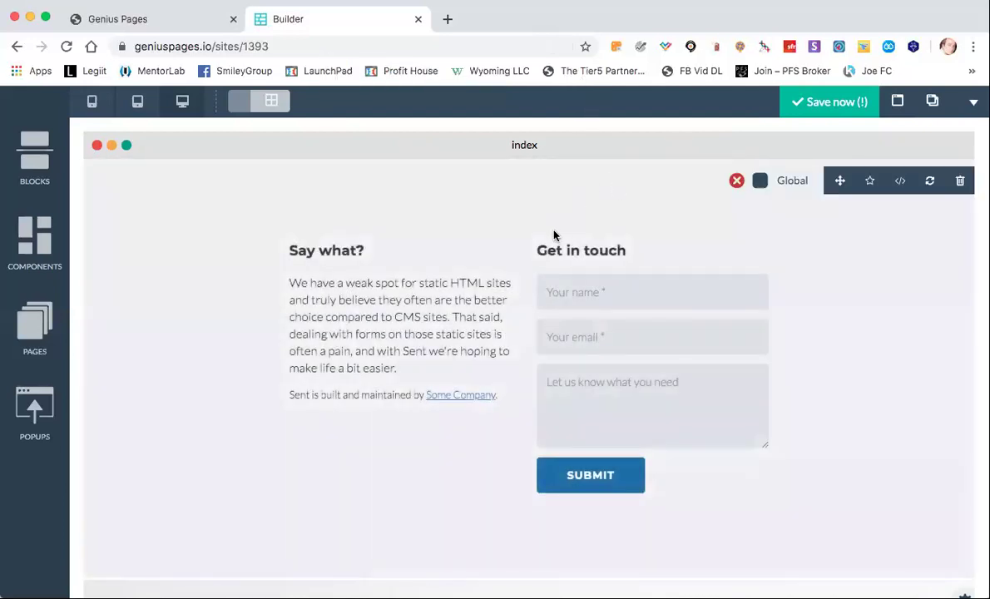
Enter 'Test 1' as the Form Name in the contact form's Form settings.
{"action": "mouse_move", "coordinate": [558, 314]}
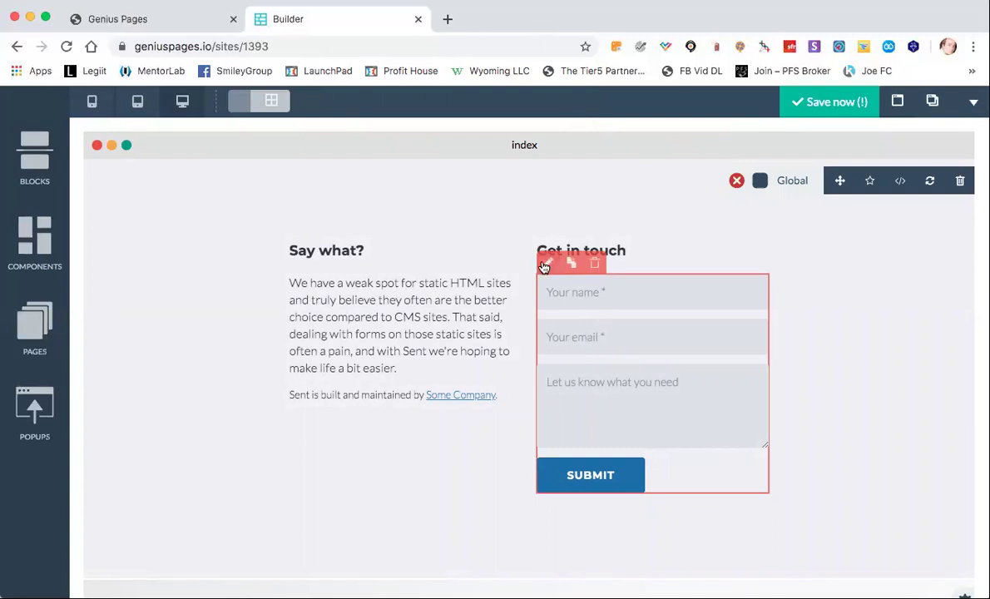
{"action": "left_click", "coordinate": [547, 263]}
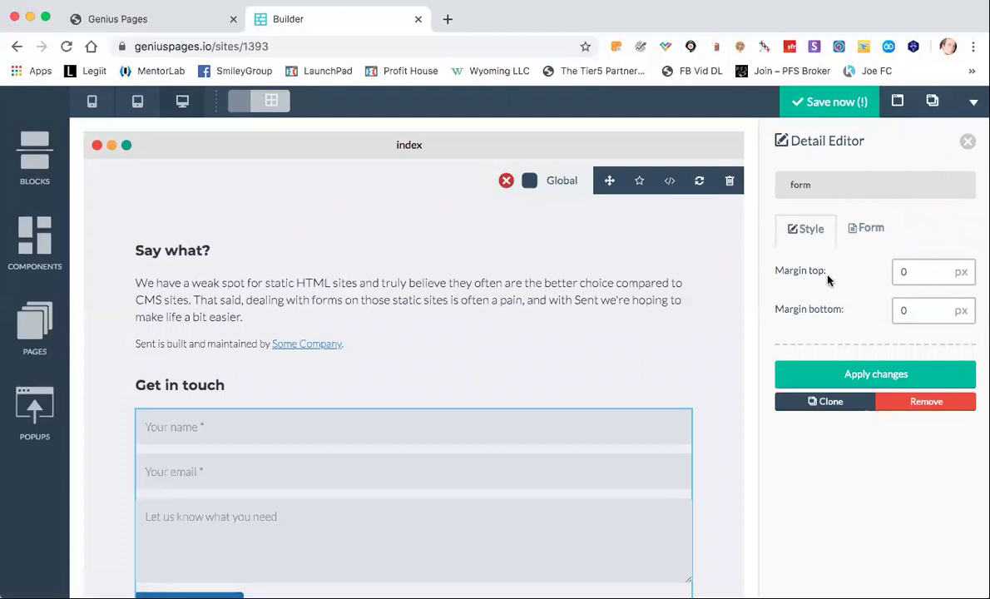
{"action": "left_click", "coordinate": [864, 237]}
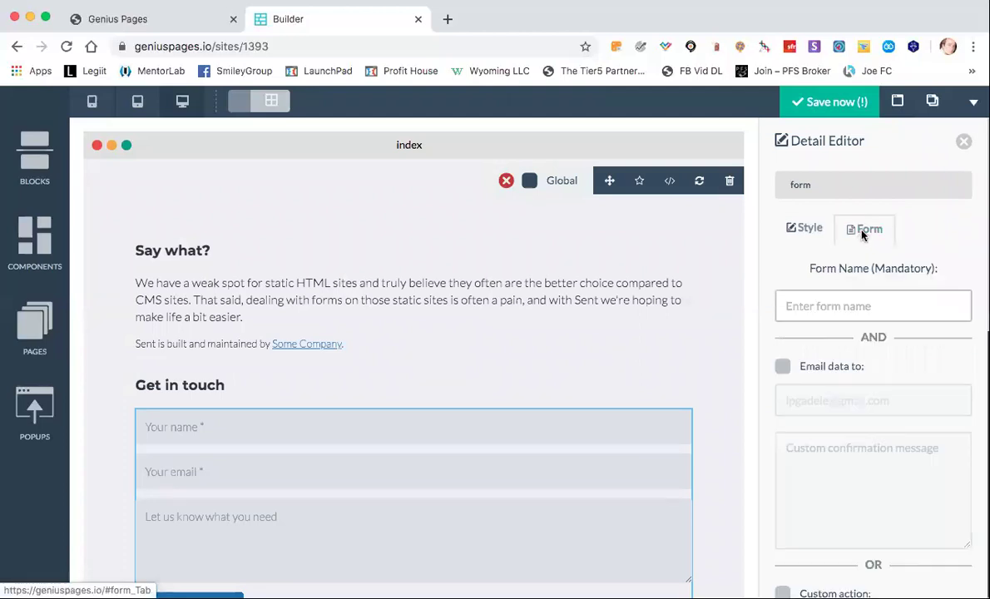
{"action": "left_click", "coordinate": [801, 314]}
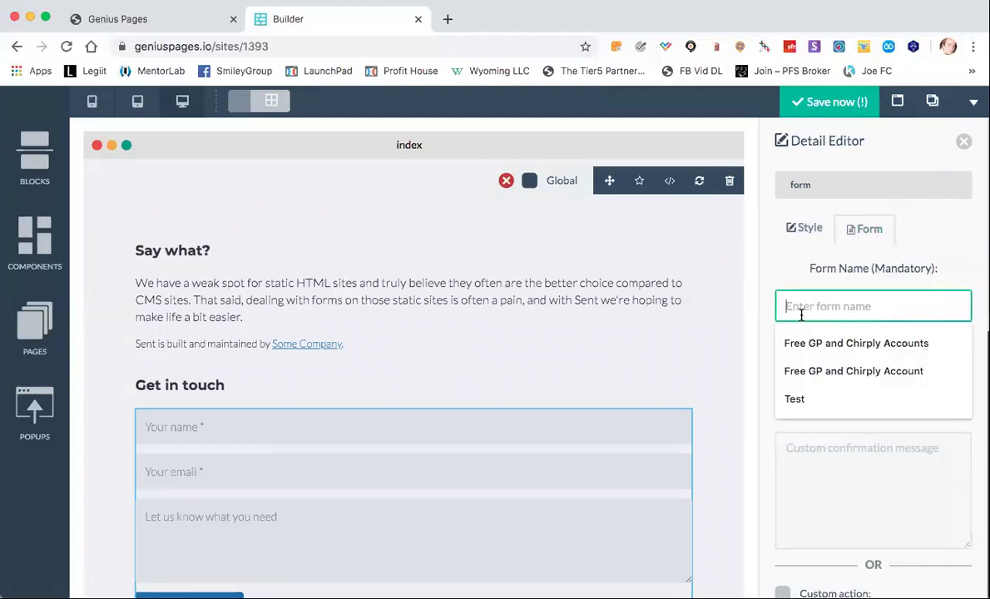
{"action": "type", "text": "Test"}
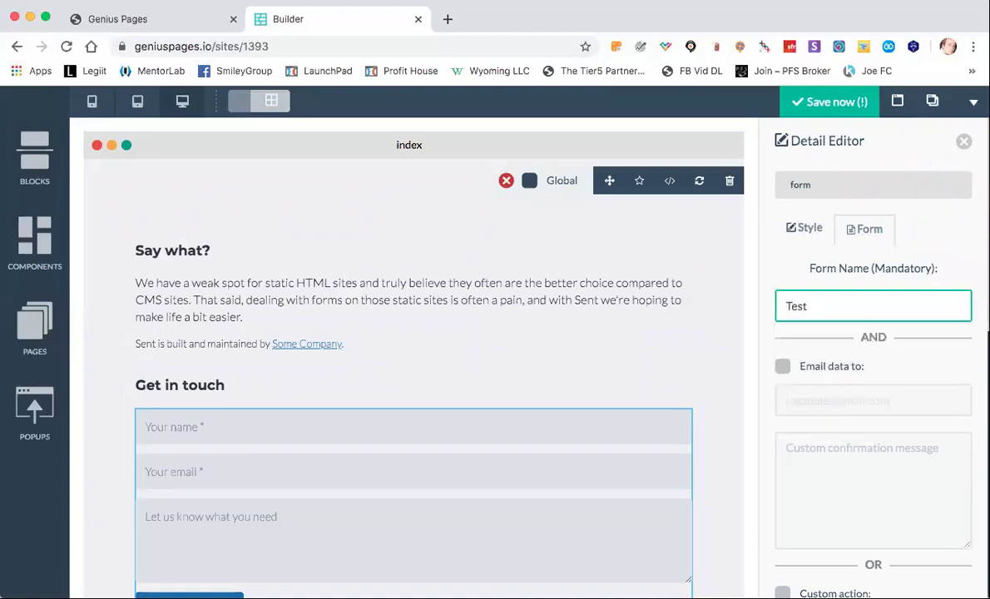
{"action": "type", "text": " 1"}
{"action": "scroll", "coordinate": [923, 353], "scroll_direction": "down", "scroll_amount": 1}
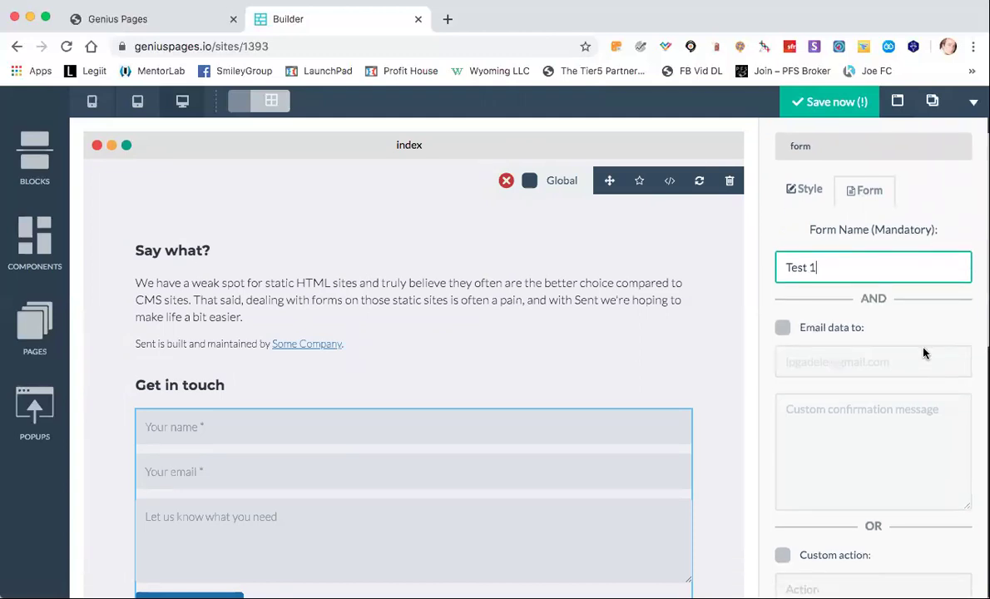
Try the Email data option and inspect its delivery address, leaving it switched off.
{"action": "left_click", "coordinate": [782, 329]}
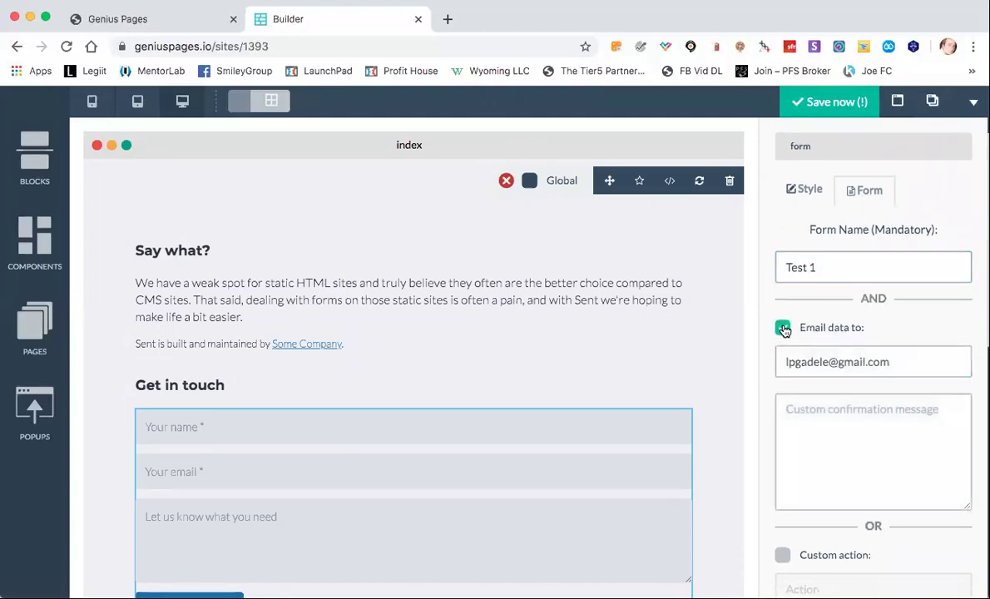
{"action": "scroll", "coordinate": [556, 398], "scroll_direction": "down", "scroll_amount": 1}
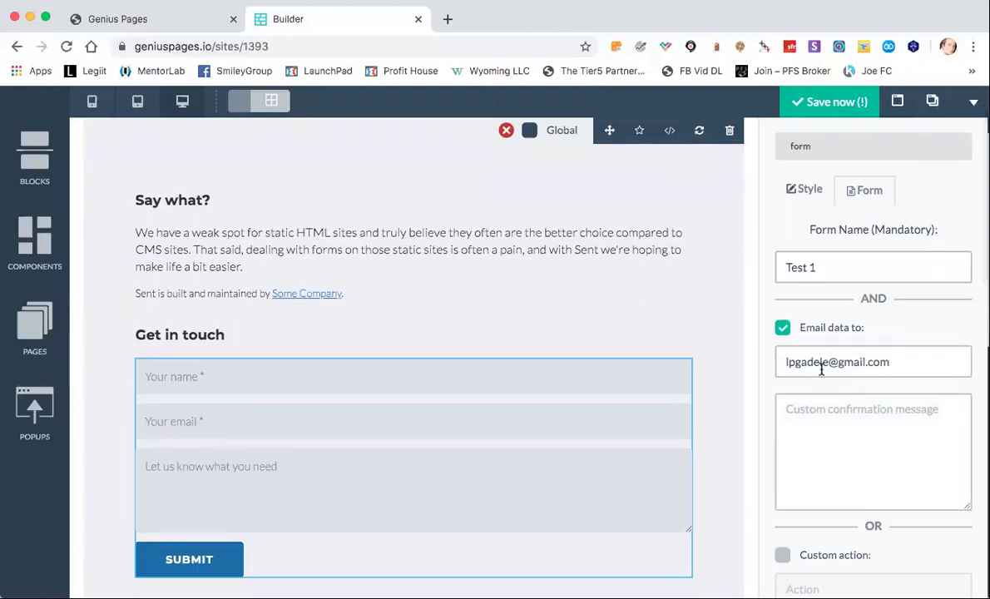
{"action": "left_click_drag", "start_coordinate": [900, 358], "coordinate": [780, 358]}
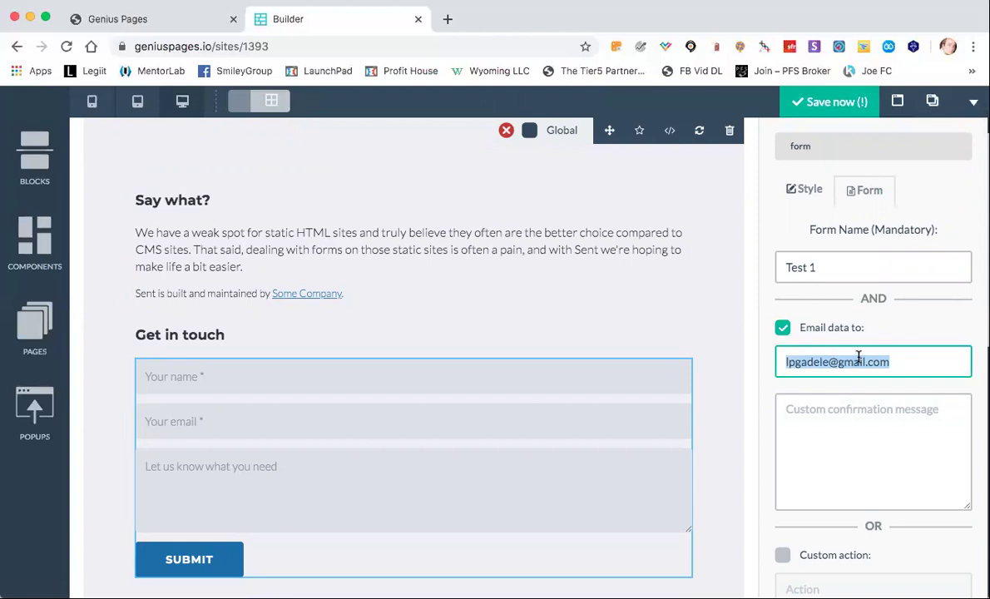
{"action": "left_click", "coordinate": [898, 358]}
{"action": "left_click", "coordinate": [864, 421]}
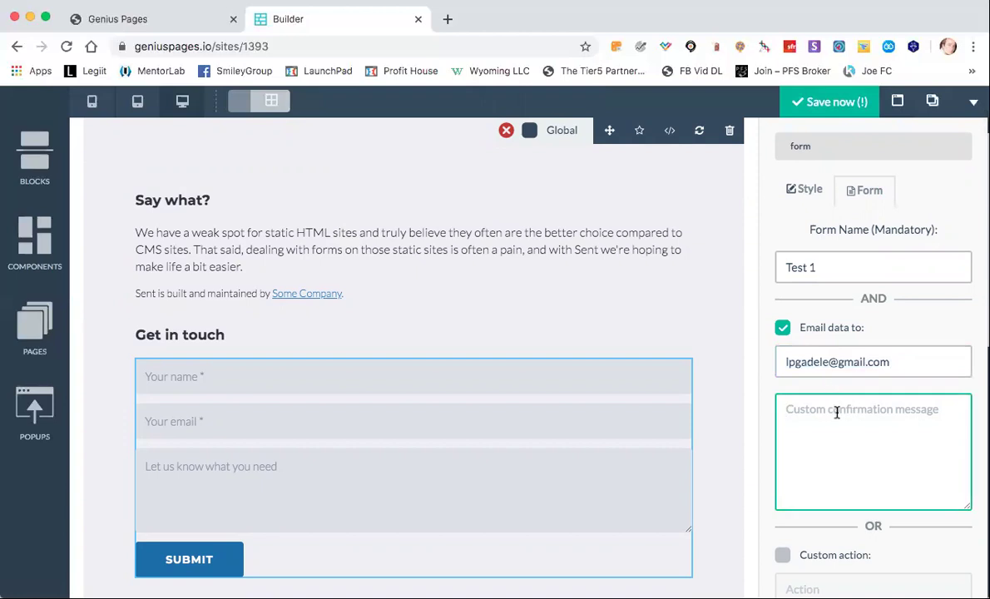
{"action": "left_click", "coordinate": [783, 328]}
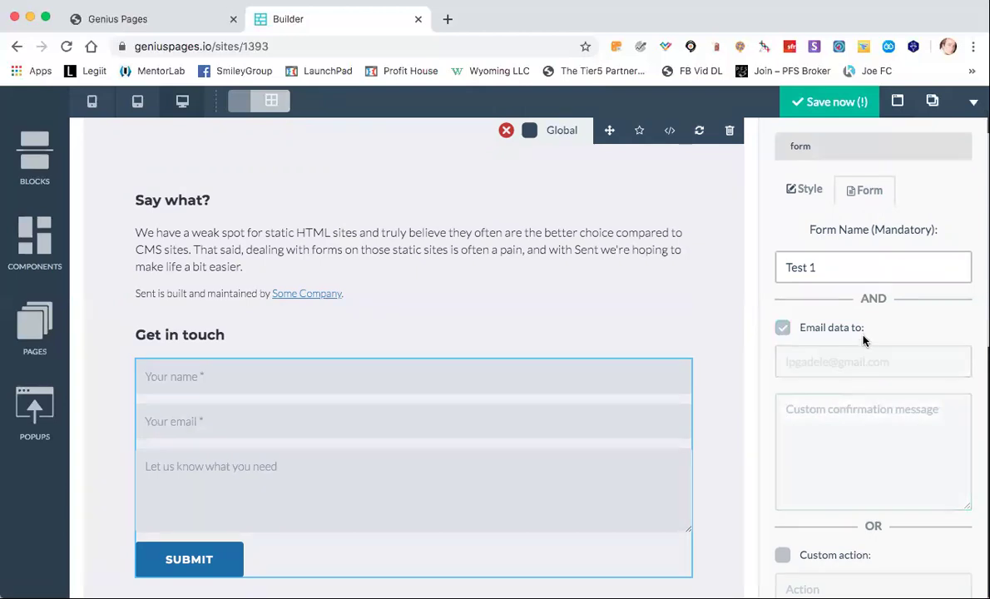
Try the custom action and API integration options, leaving both switched off.
{"action": "scroll", "coordinate": [865, 347], "scroll_direction": "down", "scroll_amount": 3}
{"action": "scroll", "coordinate": [865, 348], "scroll_direction": "down", "scroll_amount": 1}
{"action": "left_click", "coordinate": [782, 310]}
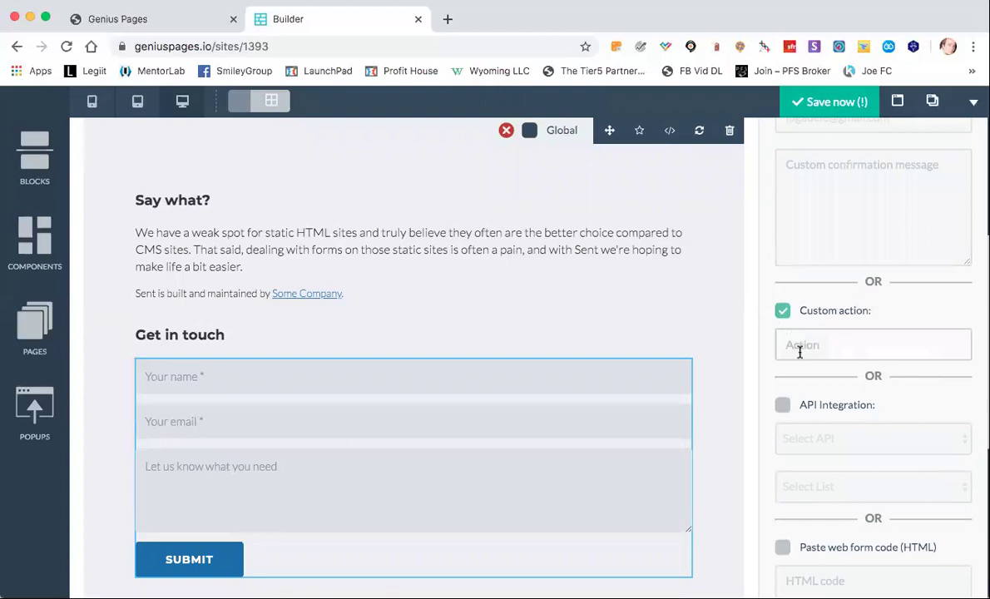
{"action": "left_click", "coordinate": [781, 311]}
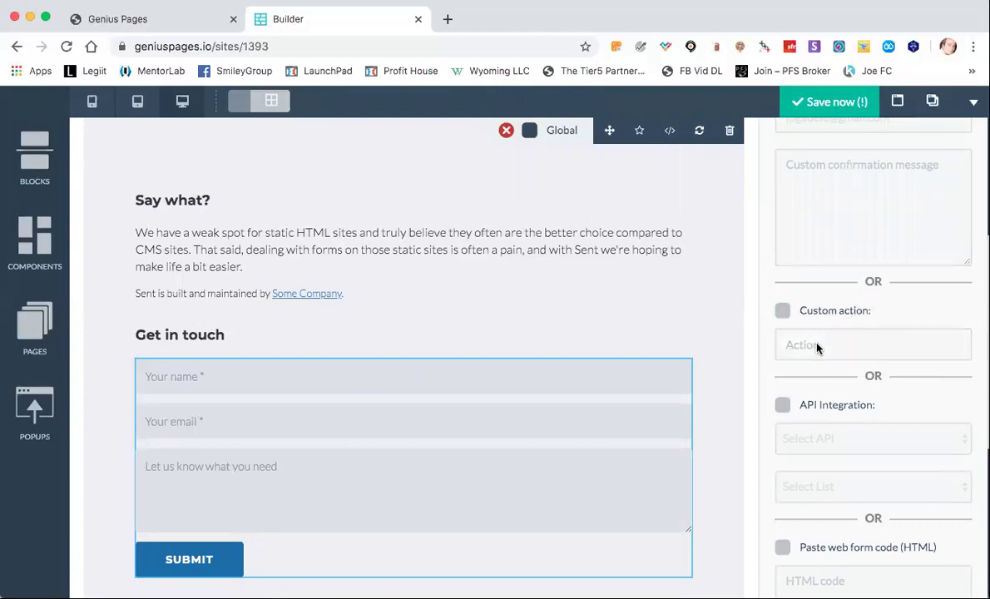
{"action": "scroll", "coordinate": [817, 347], "scroll_direction": "down", "scroll_amount": 2}
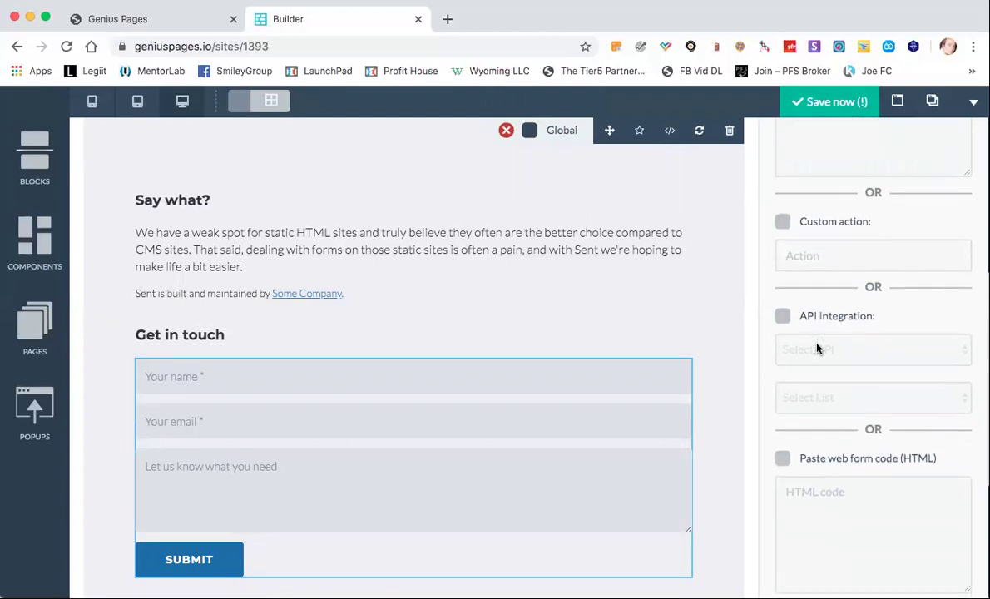
{"action": "left_click", "coordinate": [782, 308]}
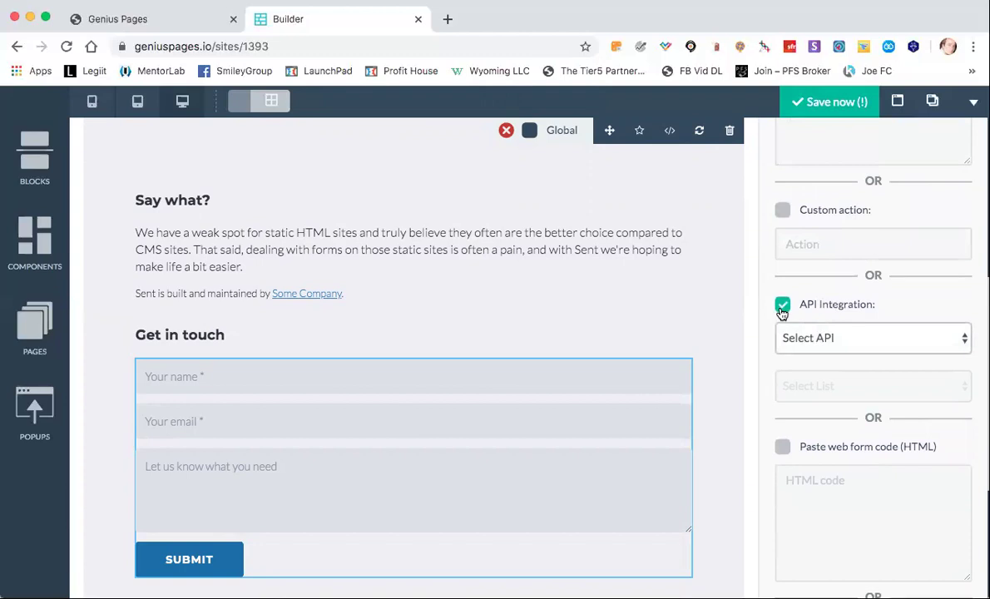
{"action": "left_click", "coordinate": [812, 340]}
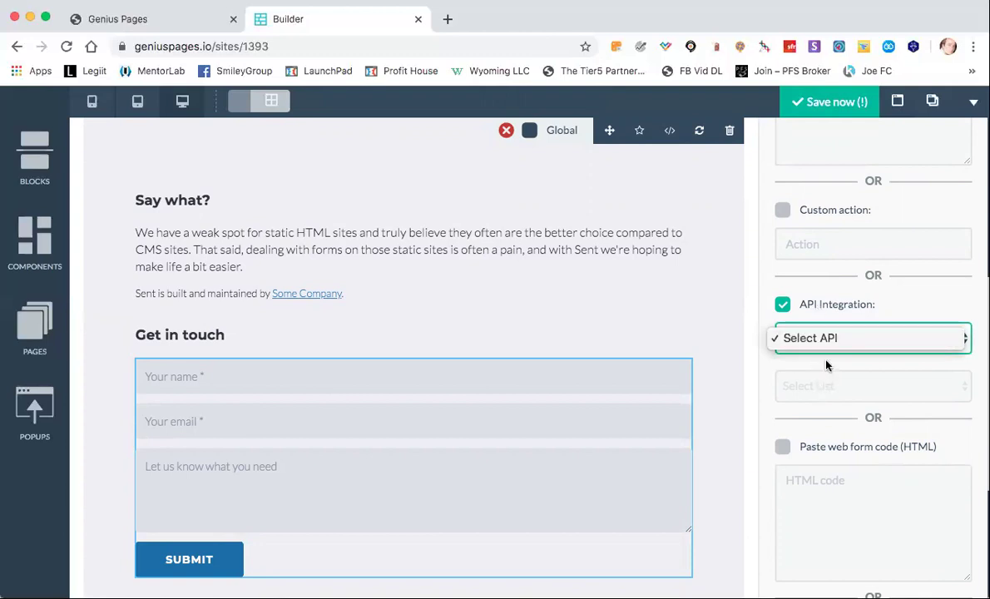
{"action": "left_click", "coordinate": [892, 314]}
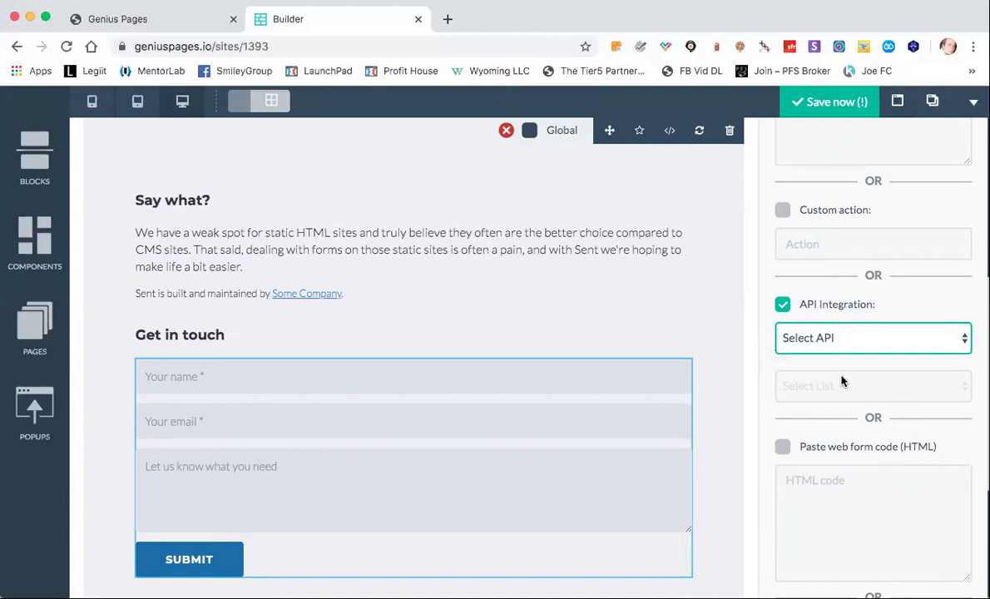
{"action": "left_click", "coordinate": [782, 304]}
Toggle the web form HTML code option off again and enable Zapier integration.
{"action": "scroll", "coordinate": [834, 310], "scroll_direction": "down", "scroll_amount": 1}
{"action": "scroll", "coordinate": [834, 309], "scroll_direction": "down", "scroll_amount": 2}
{"action": "left_click", "coordinate": [782, 269]}
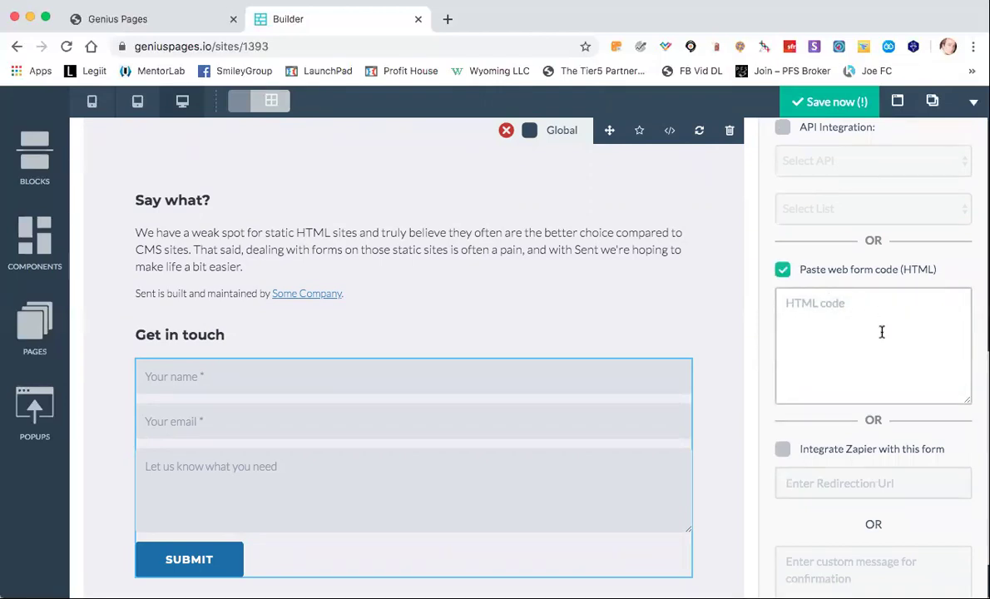
{"action": "left_click", "coordinate": [783, 269]}
{"action": "scroll", "coordinate": [857, 337], "scroll_direction": "down", "scroll_amount": 2}
{"action": "left_click", "coordinate": [784, 319]}
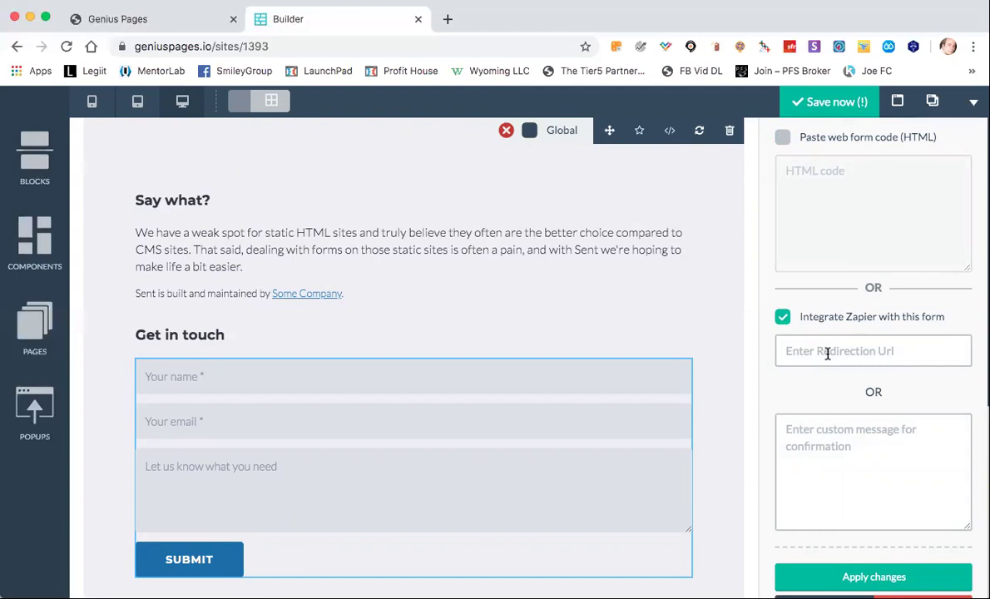
{"action": "left_click", "coordinate": [834, 436]}
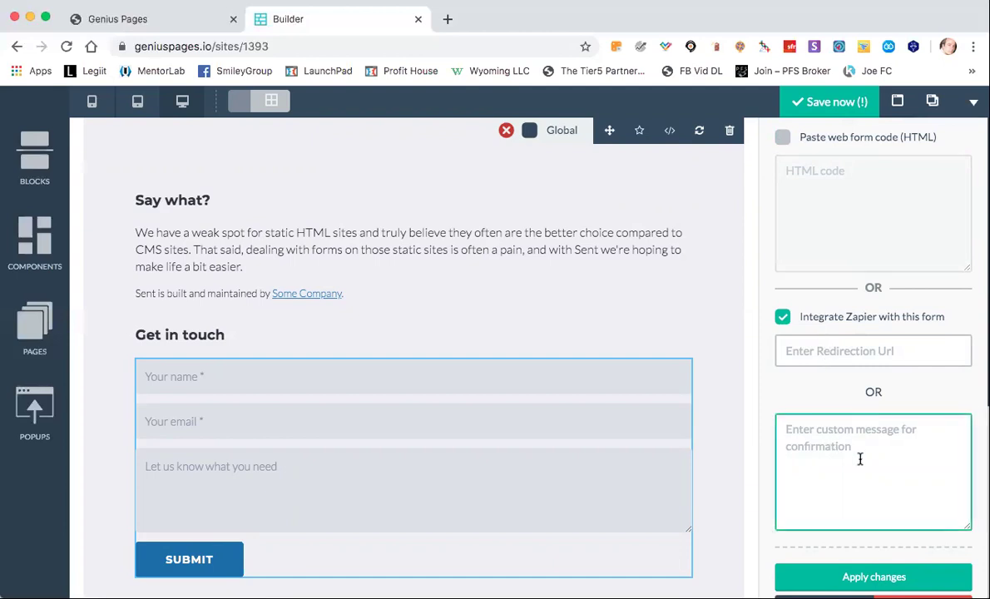
{"action": "scroll", "coordinate": [859, 459], "scroll_direction": "up", "scroll_amount": 10}
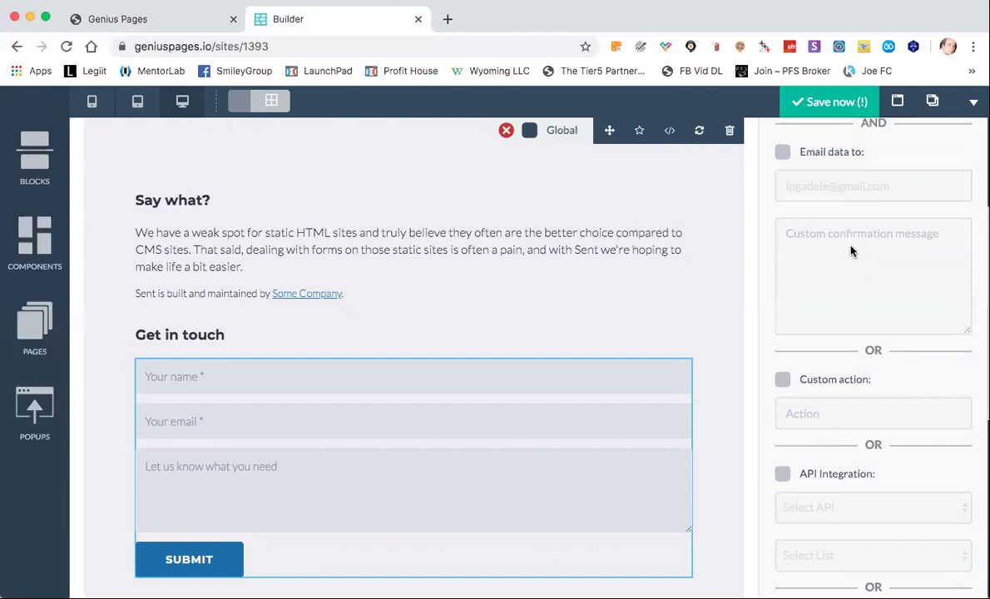
Turn emailing back on, re-enable Zapier, and click into the Redirection Url field.
{"action": "left_click", "coordinate": [783, 152]}
{"action": "left_click", "coordinate": [859, 257]}
{"action": "scroll", "coordinate": [826, 282], "scroll_direction": "down", "scroll_amount": 10}
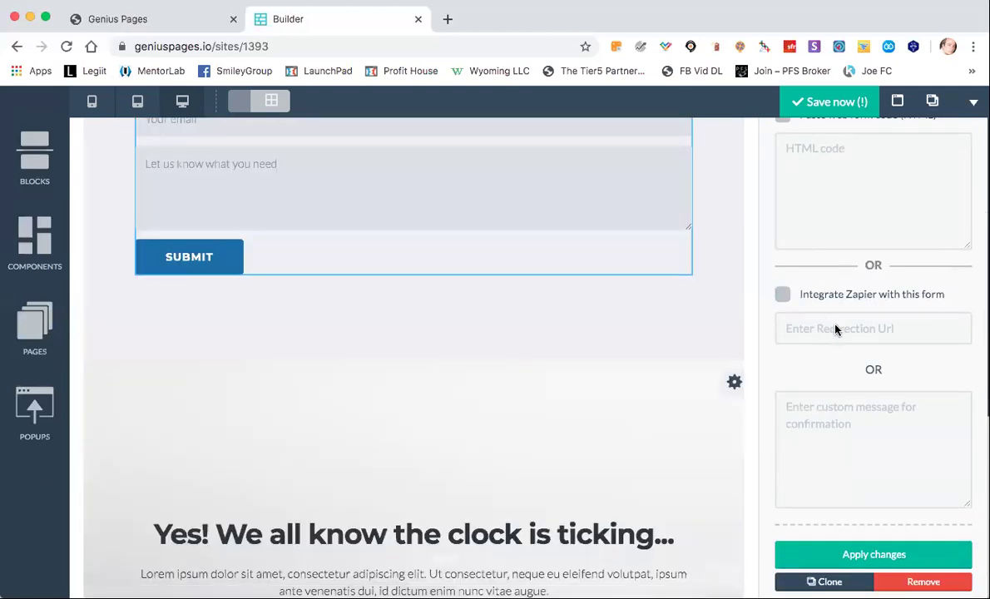
{"action": "left_click", "coordinate": [782, 294]}
{"action": "left_click", "coordinate": [846, 326]}
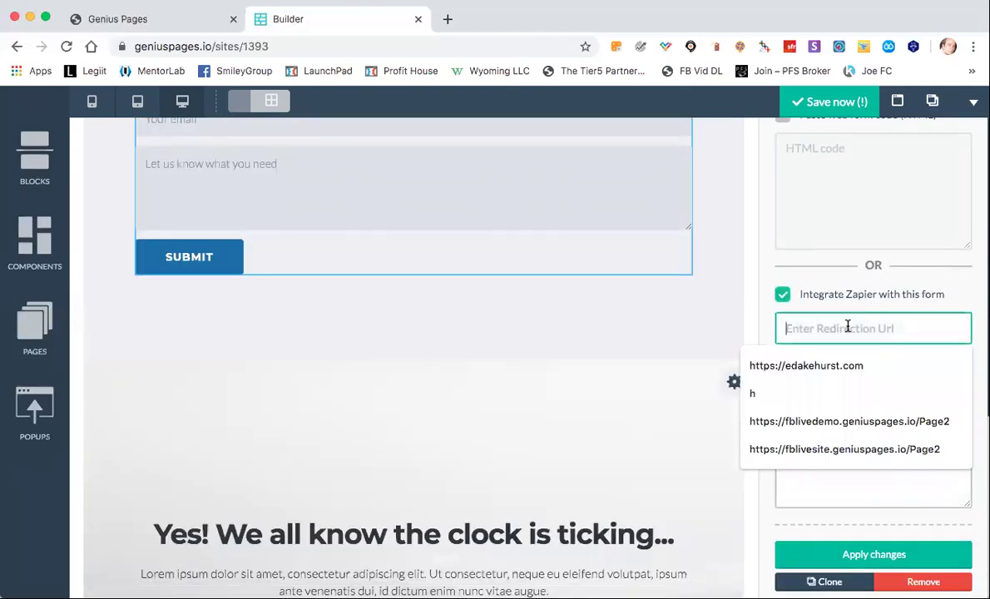
{"action": "scroll", "coordinate": [573, 377], "scroll_direction": "up", "scroll_amount": 3}
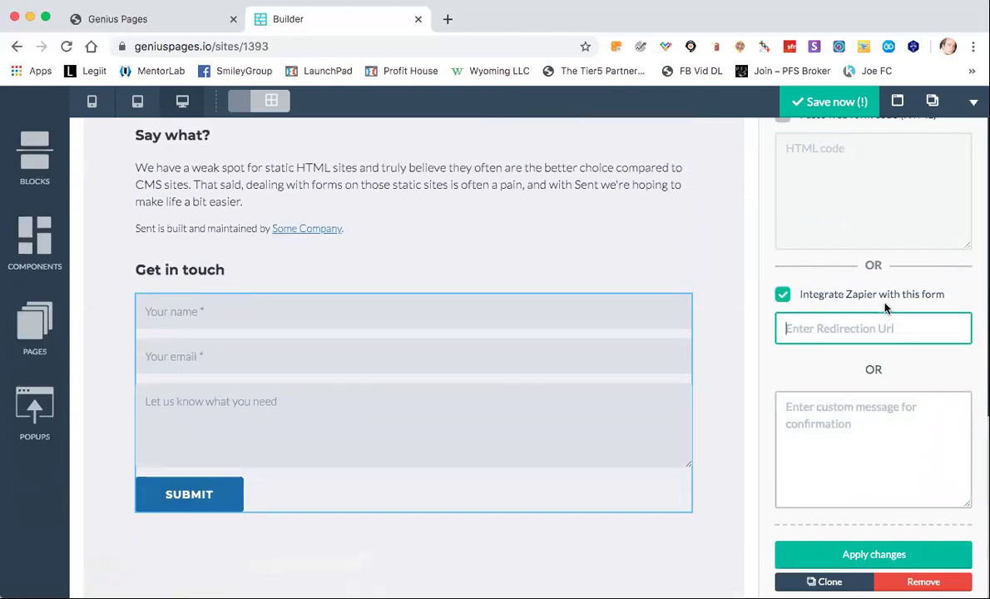
{"action": "scroll", "coordinate": [883, 308], "scroll_direction": "up", "scroll_amount": 10}
{"action": "left_click_drag", "start_coordinate": [820, 302], "coordinate": [779, 306]}
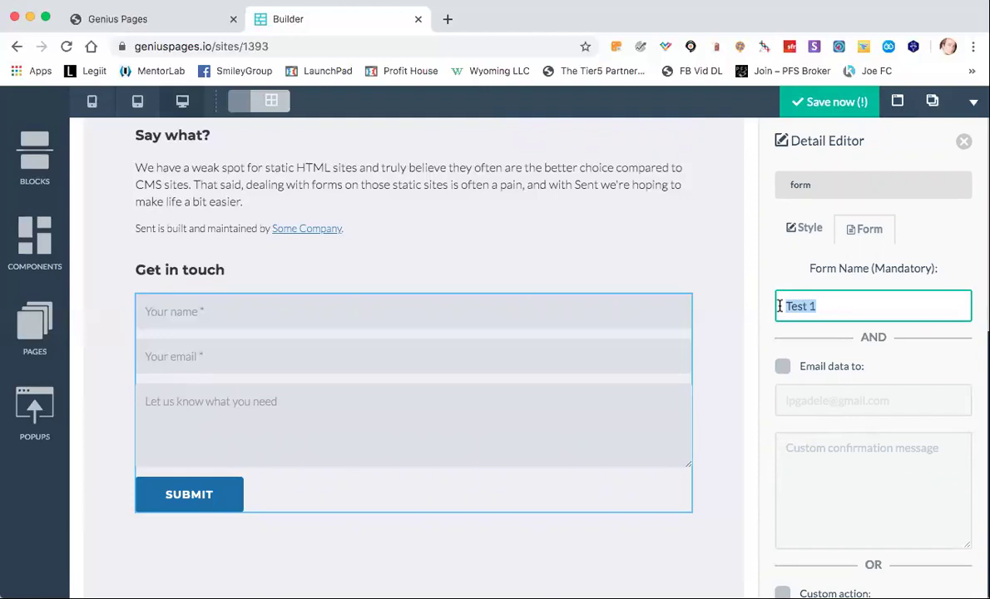
{"action": "scroll", "coordinate": [763, 360], "scroll_direction": "down", "scroll_amount": 2}
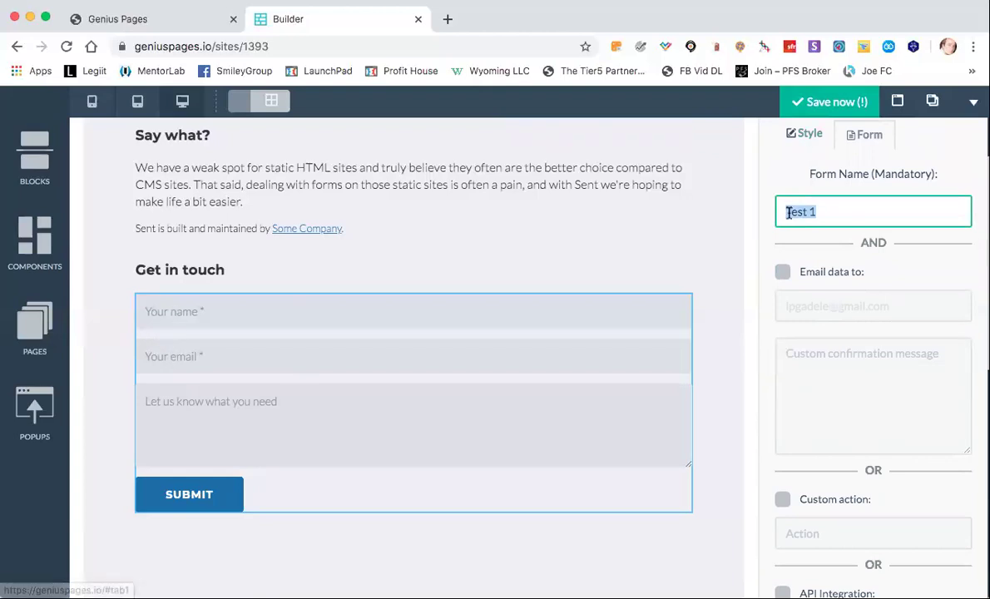
{"action": "scroll", "coordinate": [767, 277], "scroll_direction": "up", "scroll_amount": 2}
{"action": "scroll", "coordinate": [769, 278], "scroll_direction": "down", "scroll_amount": 15}
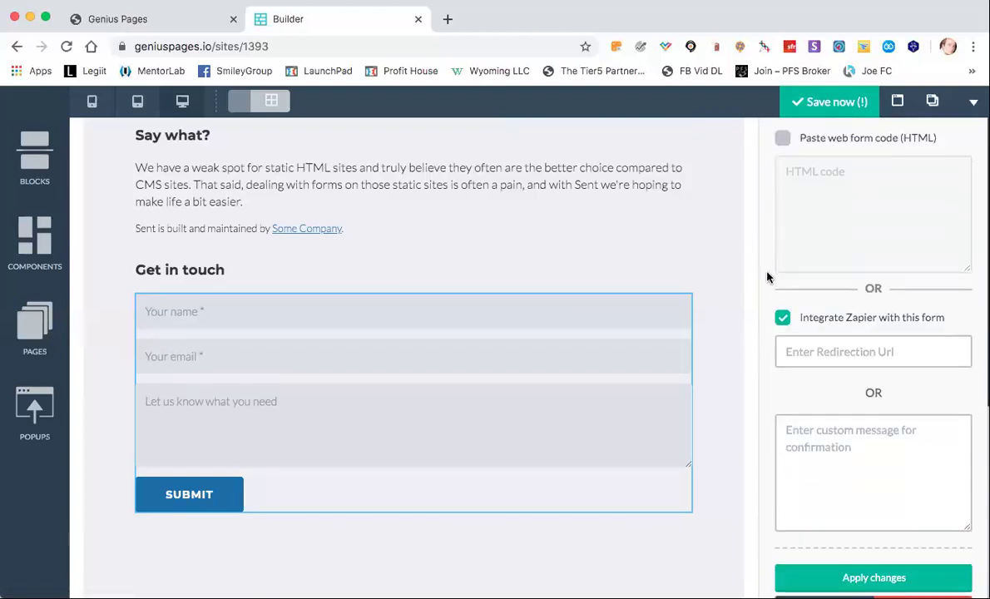
{"action": "left_click", "coordinate": [815, 329]}
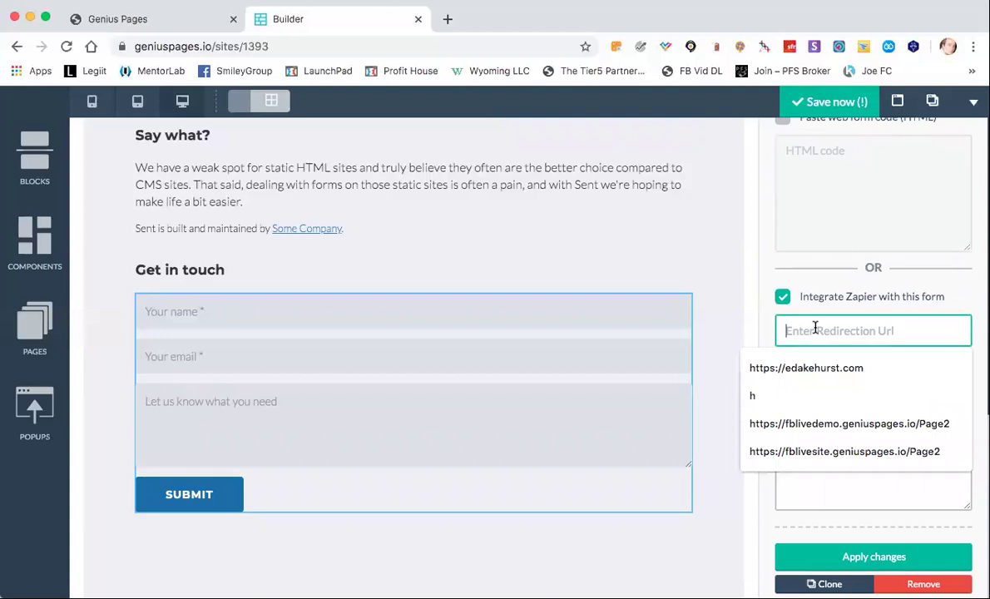
{"action": "left_click", "coordinate": [781, 296]}
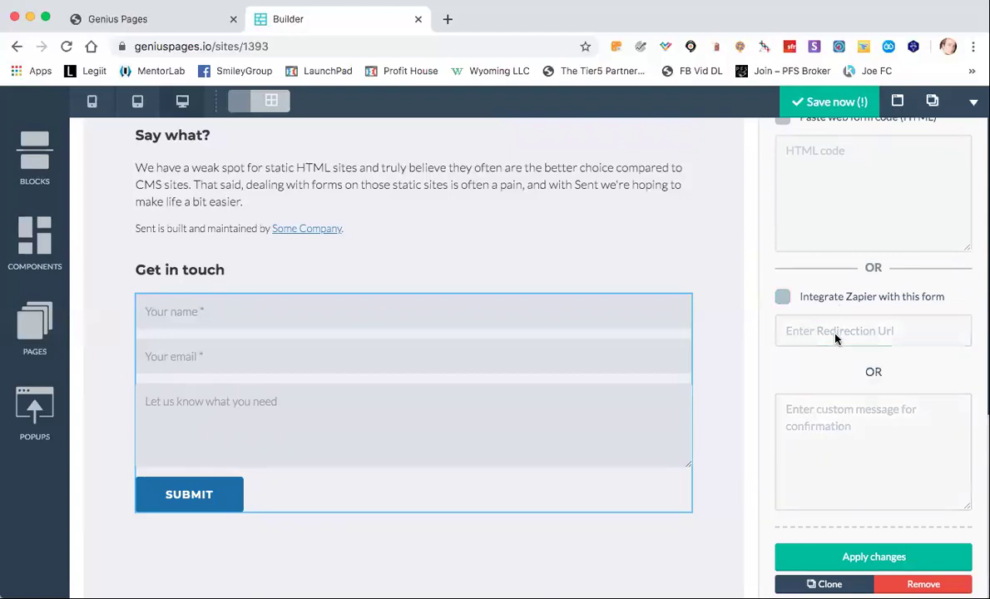
{"action": "left_click", "coordinate": [782, 296]}
{"action": "left_click", "coordinate": [802, 329]}
{"action": "type", "text": "http"}
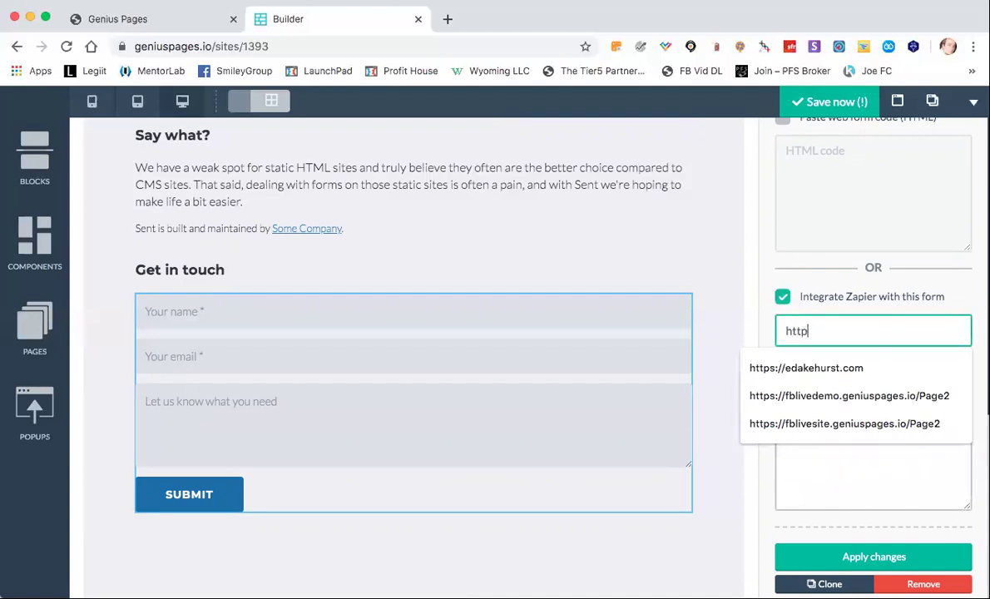
{"action": "type", "text": "s://google.com"}
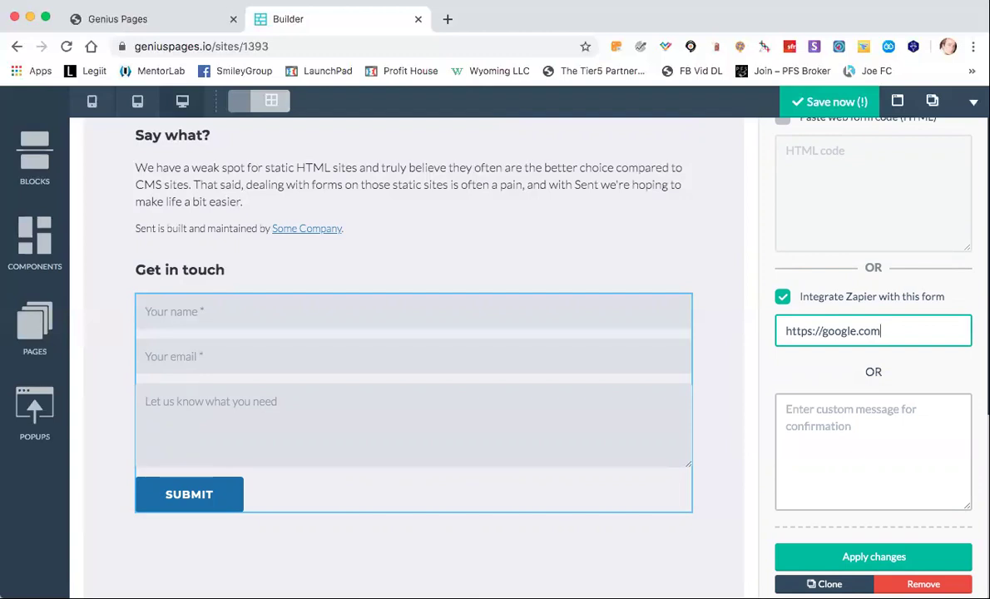
{"action": "scroll", "coordinate": [832, 324], "scroll_direction": "up", "scroll_amount": 5}
{"action": "scroll", "coordinate": [790, 312], "scroll_direction": "down", "scroll_amount": 5}
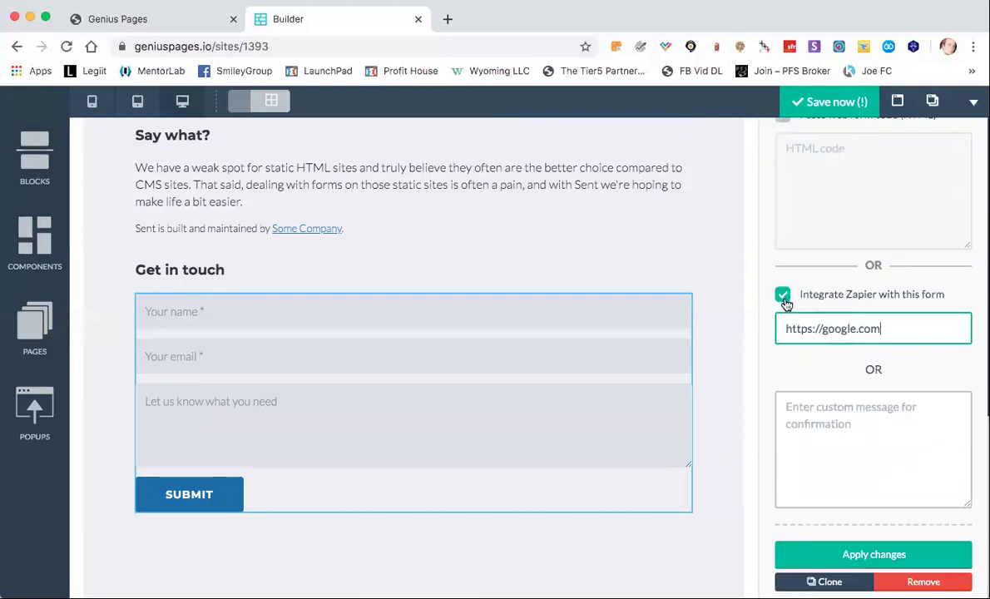
{"action": "left_click", "coordinate": [783, 296]}
{"action": "scroll", "coordinate": [831, 390], "scroll_direction": "up", "scroll_amount": 10}
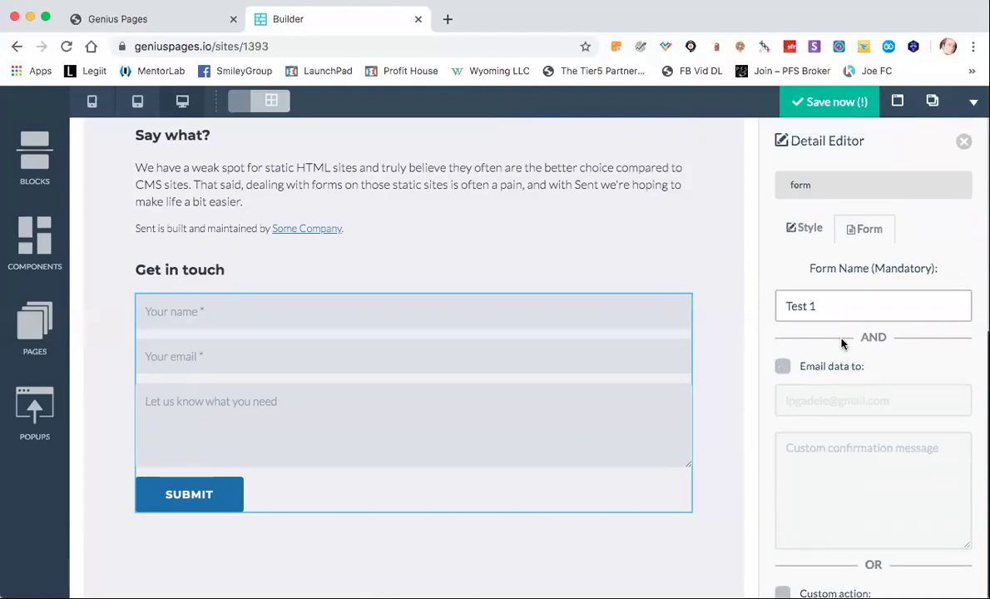
Enable emailing data to the preset address with confirmation message 'Thank a bunch!'.
{"action": "left_click", "coordinate": [782, 366]}
{"action": "left_click", "coordinate": [835, 463]}
{"action": "left_click_drag", "start_coordinate": [894, 400], "coordinate": [758, 402]}
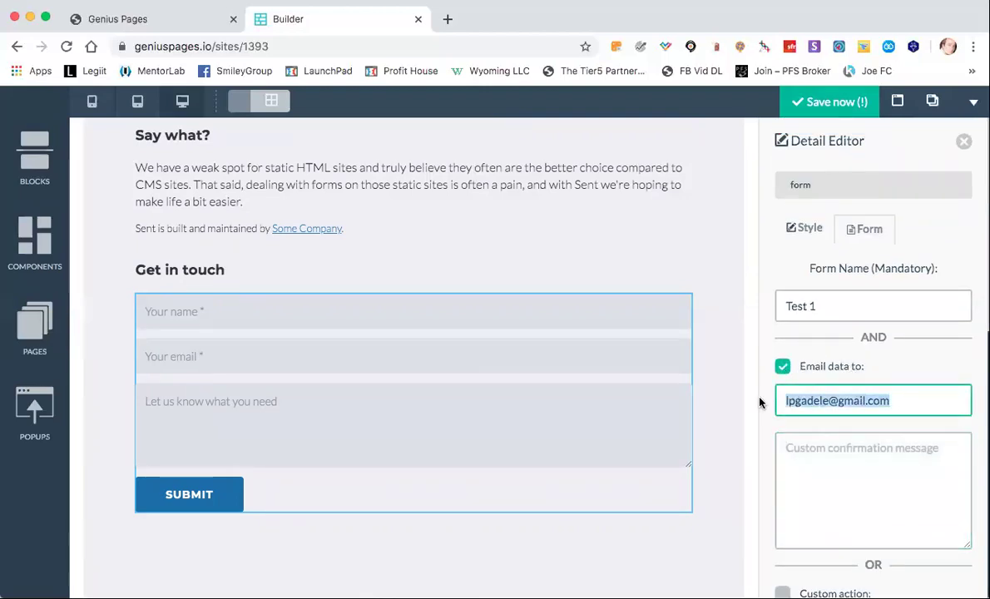
{"action": "left_click", "coordinate": [850, 477]}
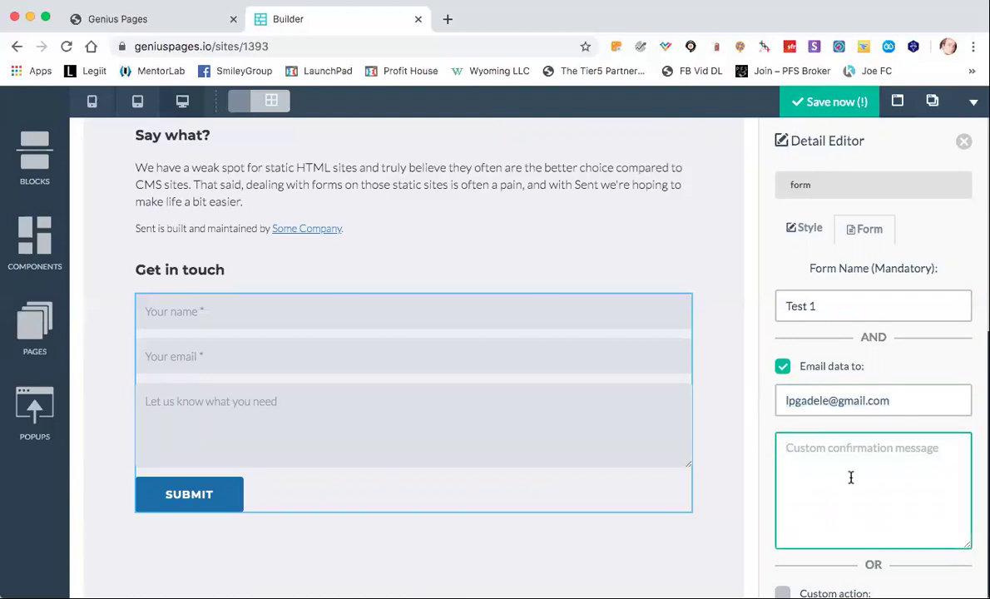
{"action": "type", "text": "Thank a bunch!"}
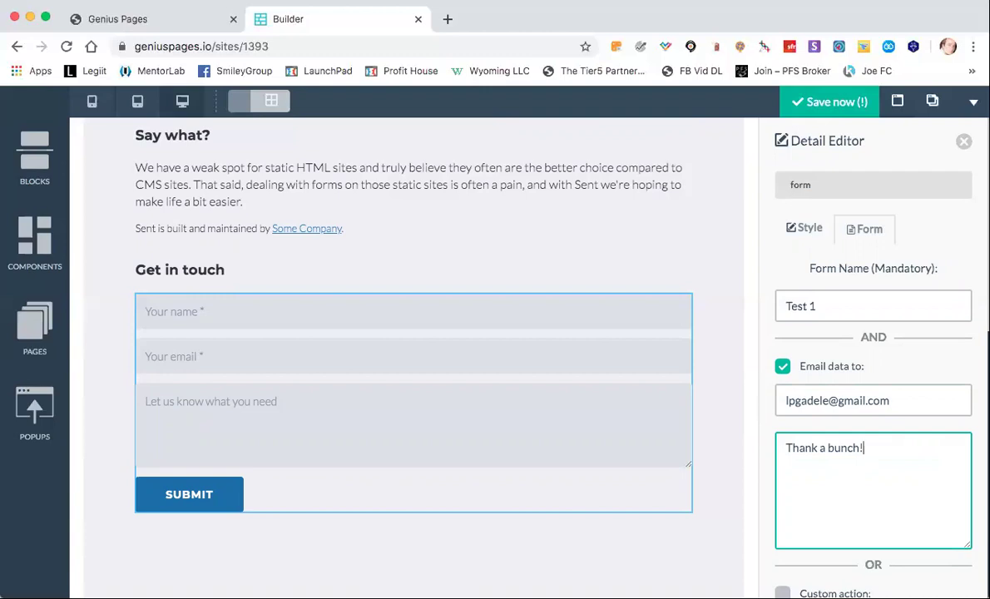
{"action": "scroll", "coordinate": [956, 495], "scroll_direction": "down", "scroll_amount": 6}
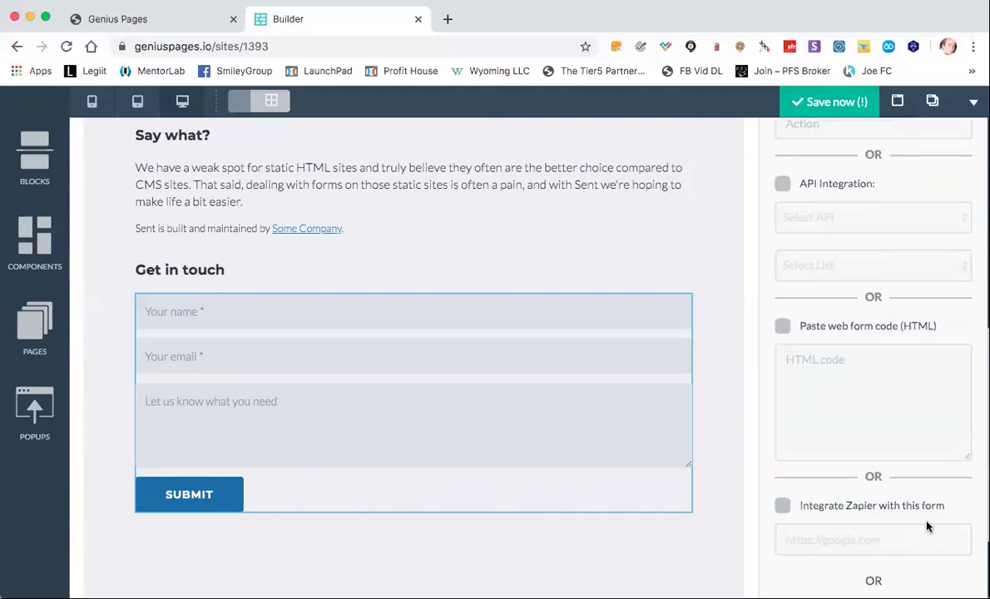
{"action": "scroll", "coordinate": [927, 526], "scroll_direction": "down", "scroll_amount": 3}
Apply the form changes and save the site.
{"action": "left_click", "coordinate": [902, 557]}
{"action": "scroll", "coordinate": [897, 385], "scroll_direction": "up", "scroll_amount": 4}
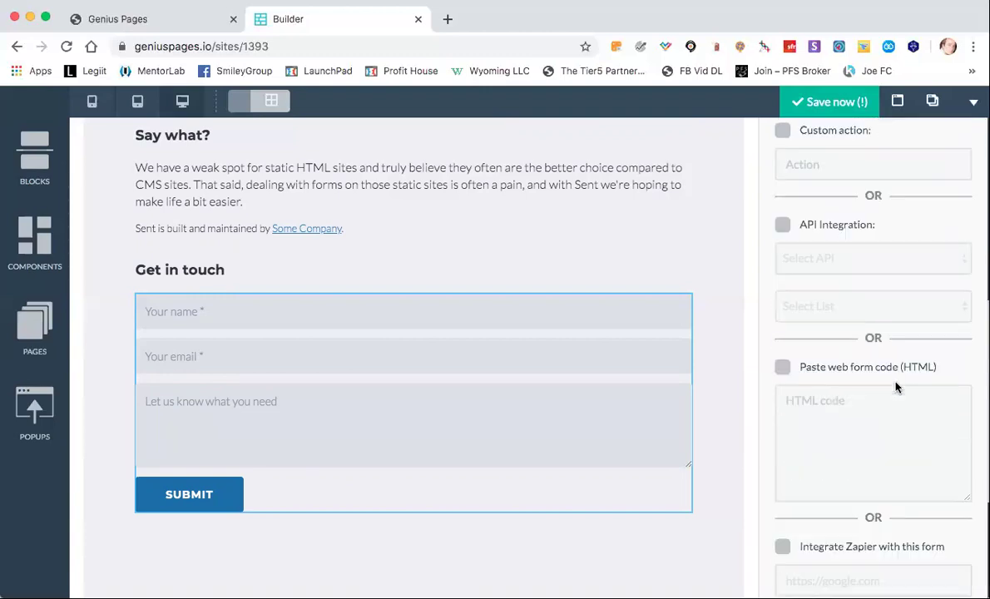
{"action": "scroll", "coordinate": [897, 385], "scroll_direction": "up", "scroll_amount": 5}
{"action": "left_click", "coordinate": [835, 101]}
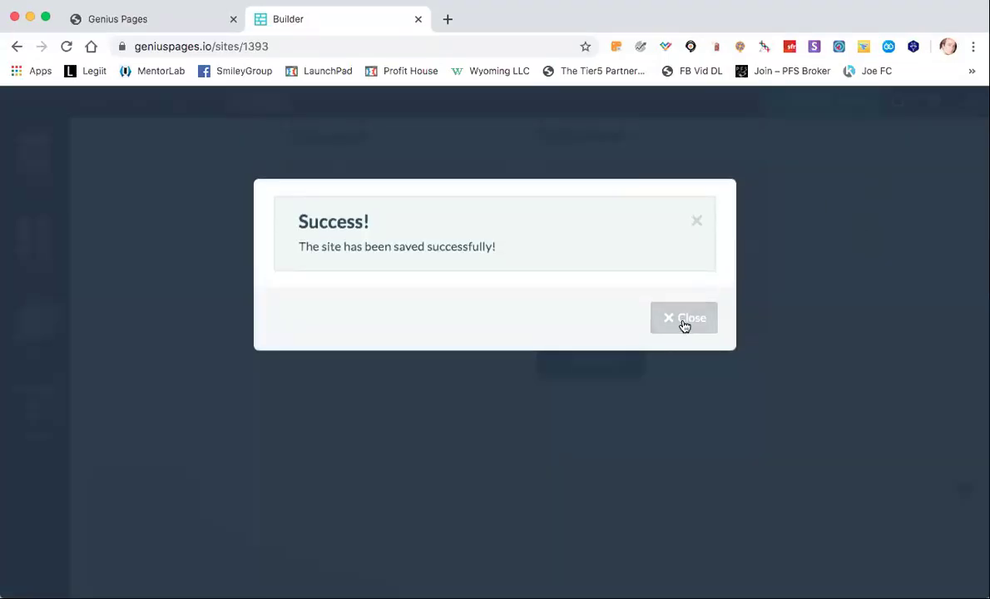
Dismiss the save Success message and bring up the Site Preview prompt.
{"action": "left_click", "coordinate": [684, 321]}
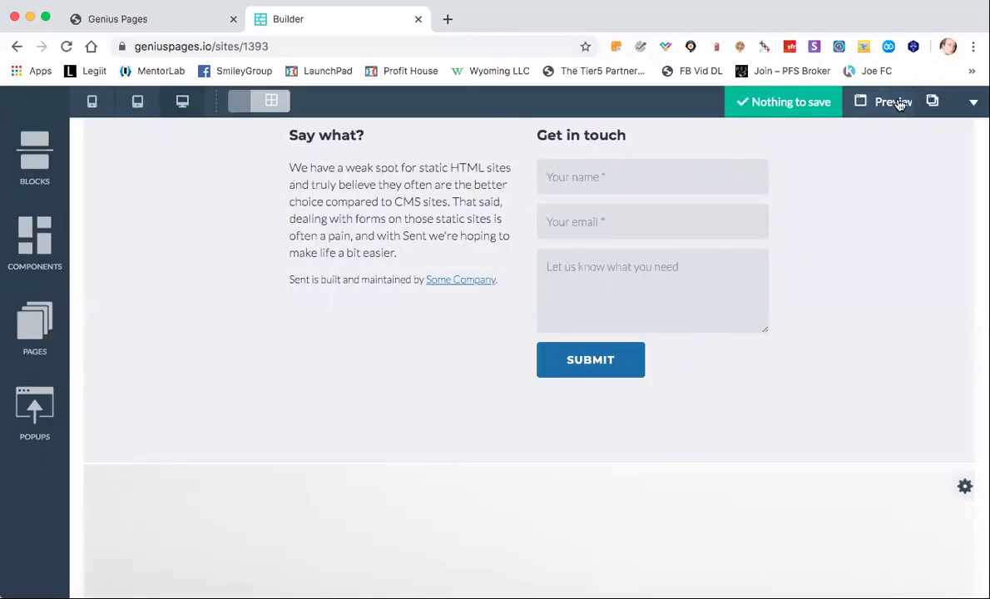
{"action": "left_click", "coordinate": [856, 104]}
Open the live preview and enter a test name and e-mail address in the form.
{"action": "left_click", "coordinate": [656, 391]}
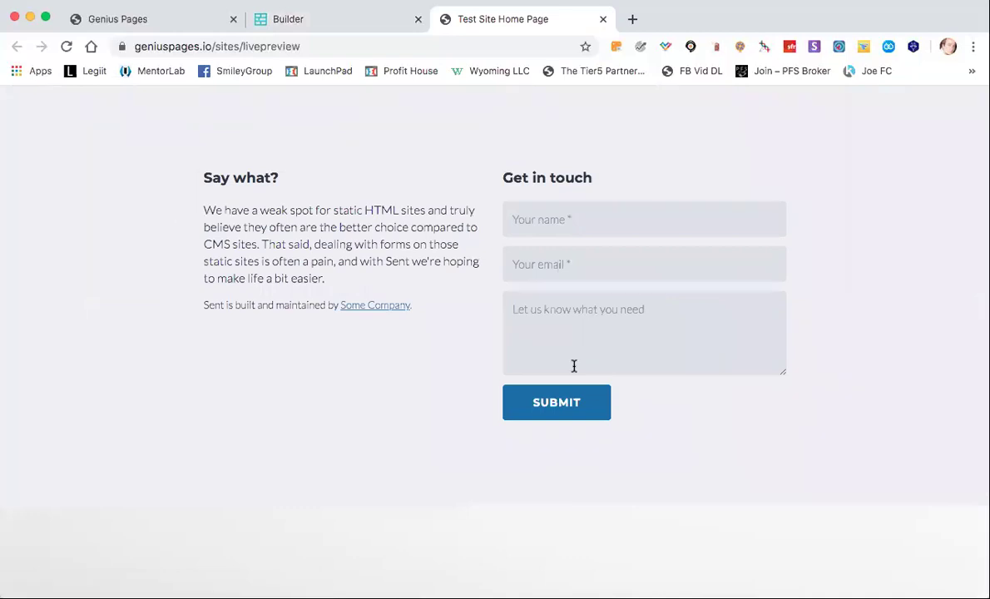
{"action": "left_click", "coordinate": [568, 222]}
{"action": "type", "text": "test"}
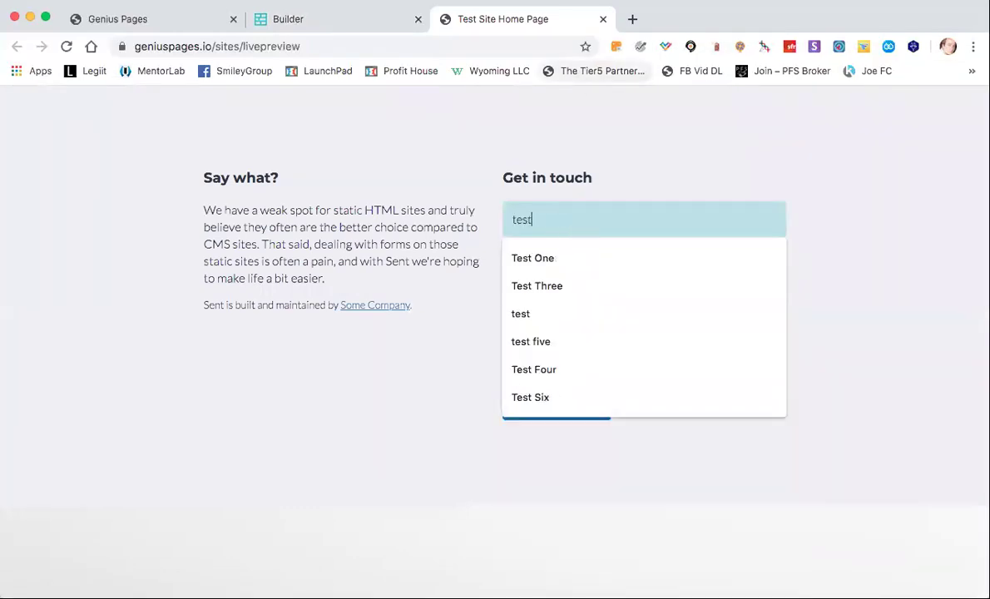
{"action": "left_click", "coordinate": [551, 257]}
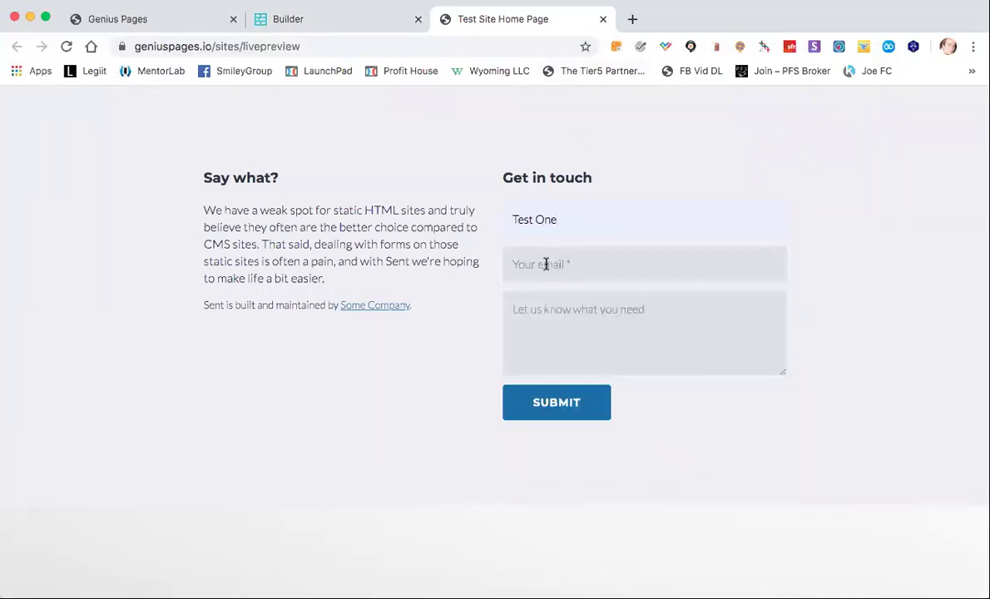
{"action": "left_click", "coordinate": [545, 263]}
Add the message 'thanks', correct the e-mail, and submit to get 'Thank a bunch!'.
{"action": "left_click", "coordinate": [547, 328]}
{"action": "type", "text": "thanks"}
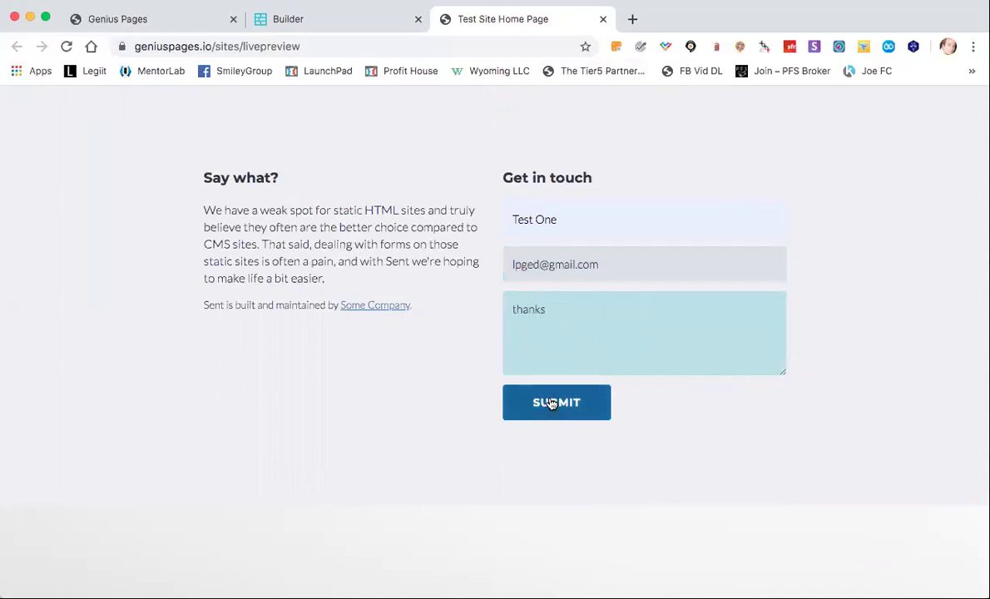
{"action": "left_click", "coordinate": [536, 264]}
{"action": "type", "text": "a"}
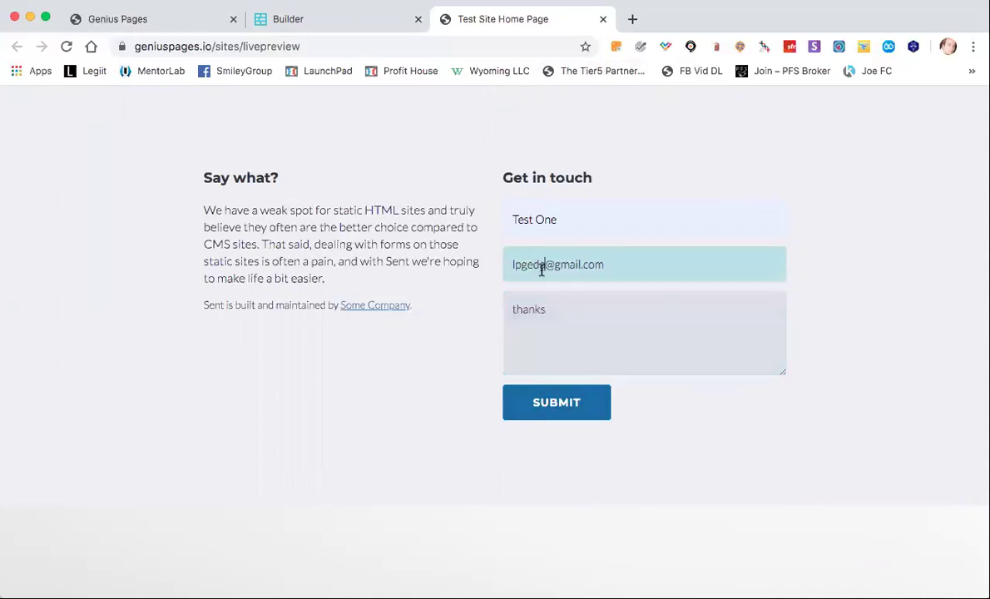
{"action": "left_click", "coordinate": [582, 413]}
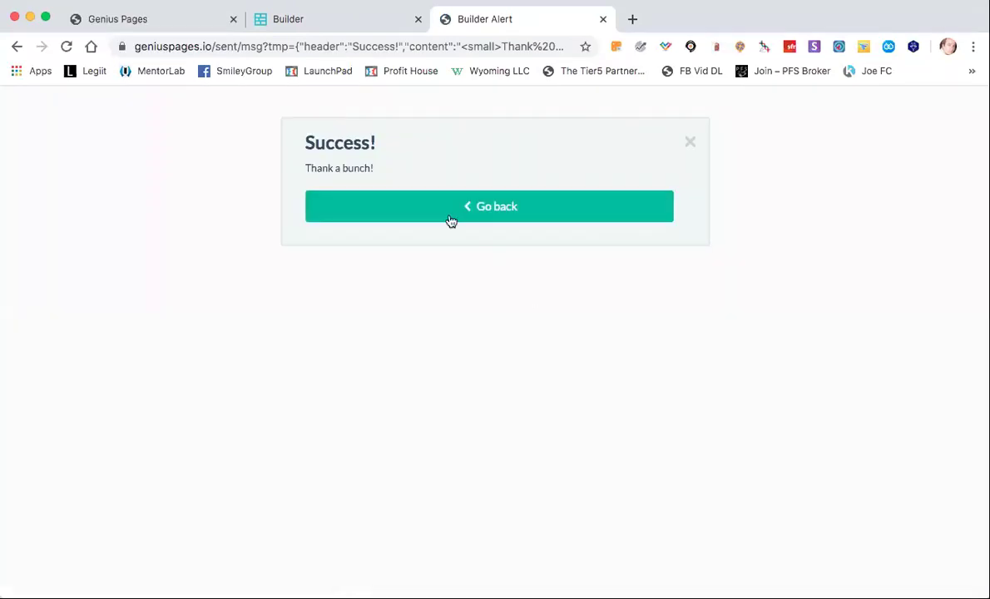
{"action": "triple_click", "coordinate": [341, 168]}
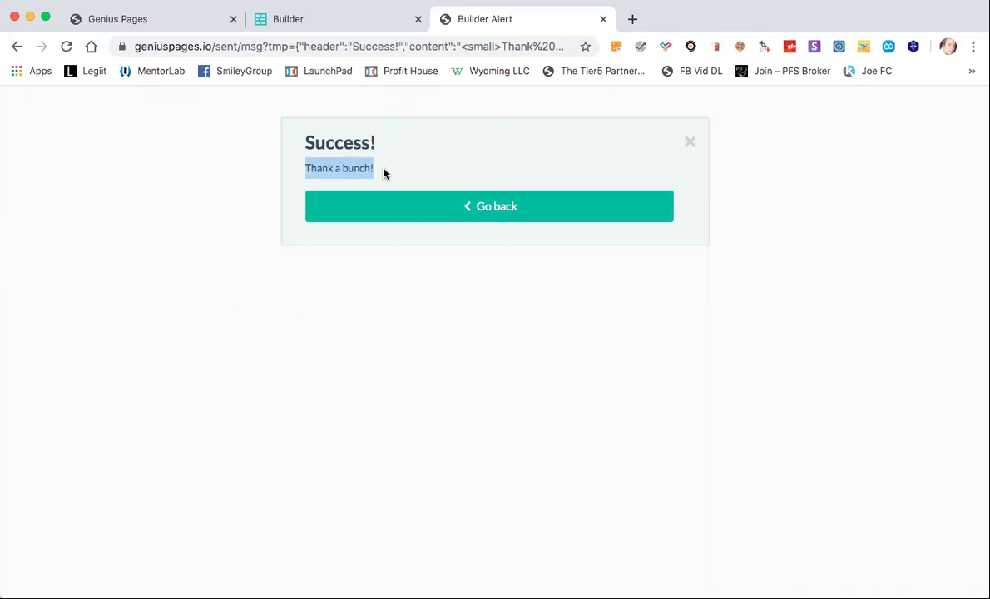
Close the submission result tab and Site Preview prompt, back to the index page's form.
{"action": "left_click", "coordinate": [600, 20]}
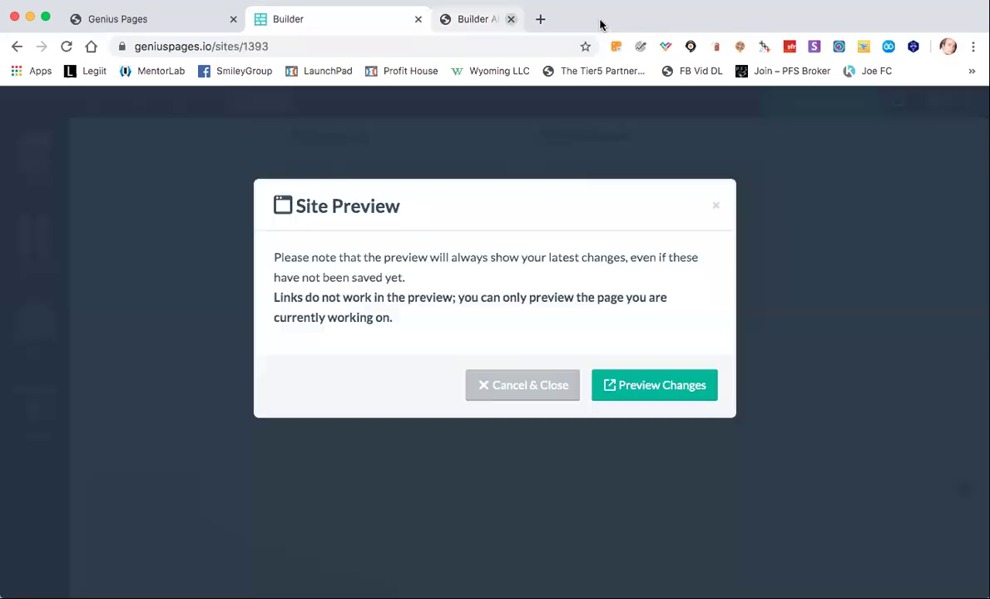
{"action": "left_click", "coordinate": [715, 207]}
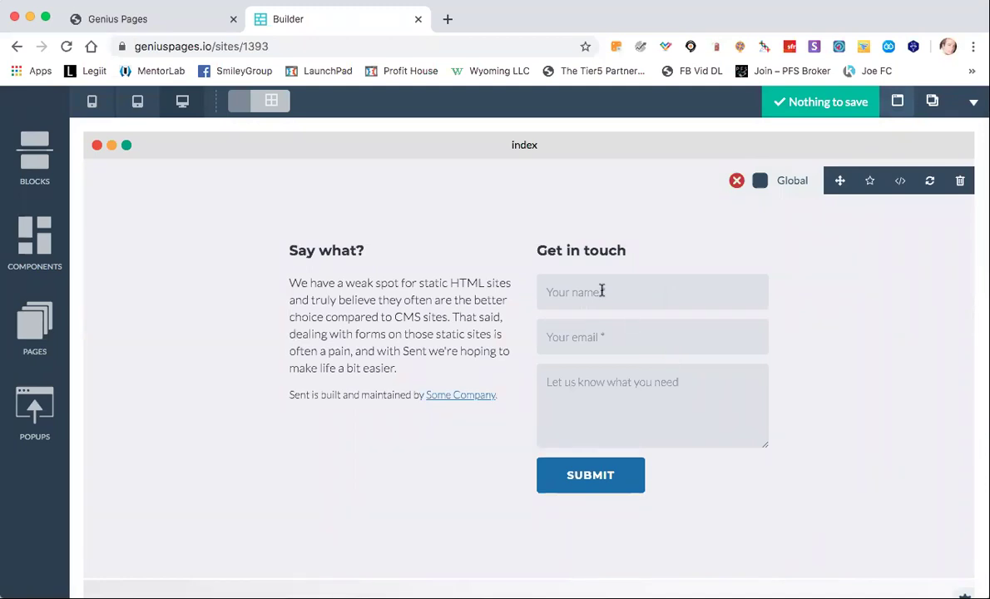
{"action": "mouse_move", "coordinate": [580, 261]}
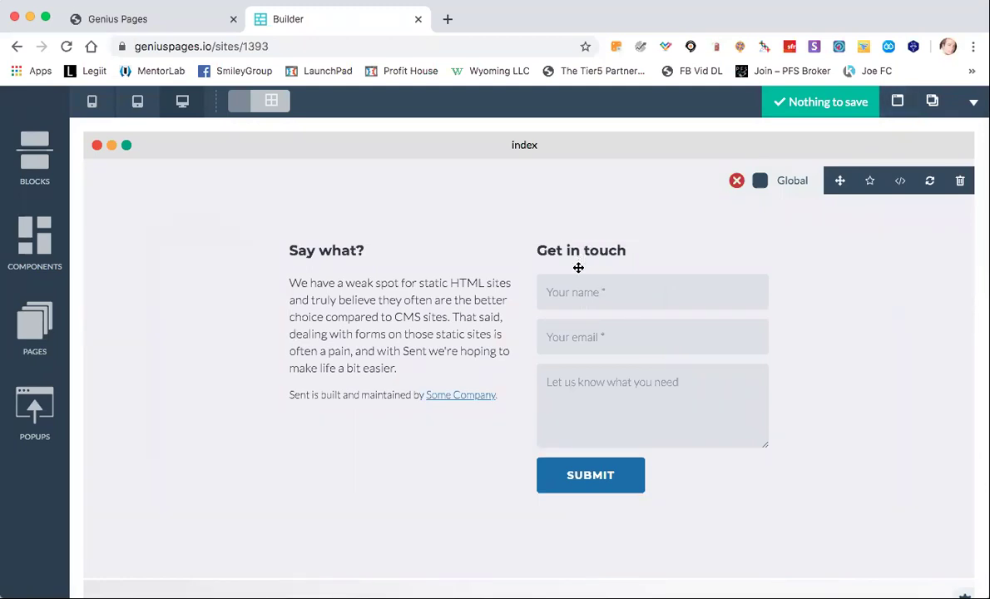
{"action": "mouse_move", "coordinate": [585, 283]}
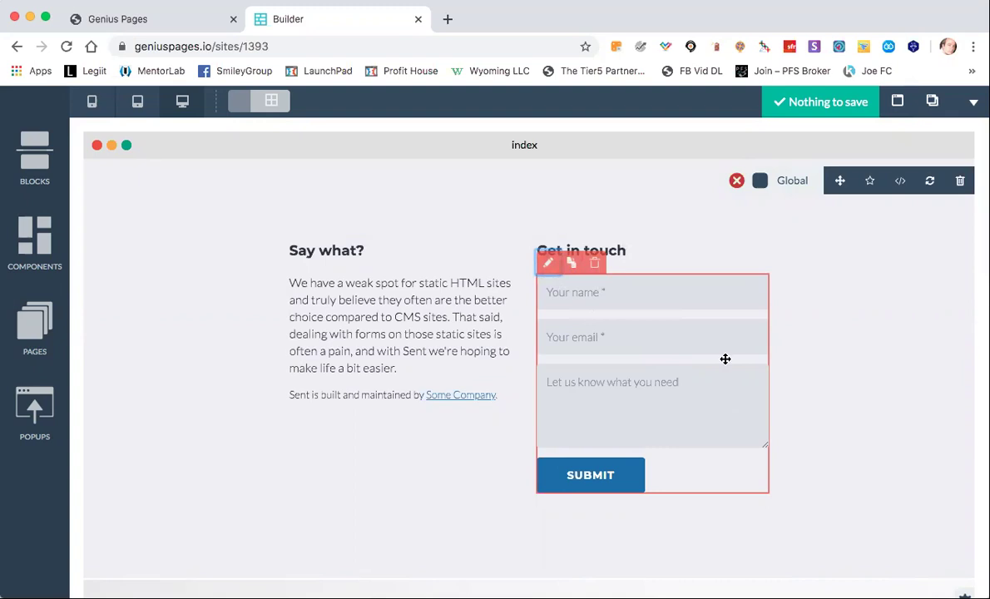
Drag the contact form into the left column directly below the 'Say what?' paragraph.
{"action": "left_click_drag", "start_coordinate": [445, 336], "coordinate": [454, 388]}
{"action": "scroll", "coordinate": [592, 343], "scroll_direction": "down", "scroll_amount": 2}
{"action": "scroll", "coordinate": [592, 344], "scroll_direction": "up", "scroll_amount": 2}
{"action": "scroll", "coordinate": [592, 344], "scroll_direction": "down", "scroll_amount": 3}
{"action": "scroll", "coordinate": [592, 344], "scroll_direction": "up", "scroll_amount": 2}
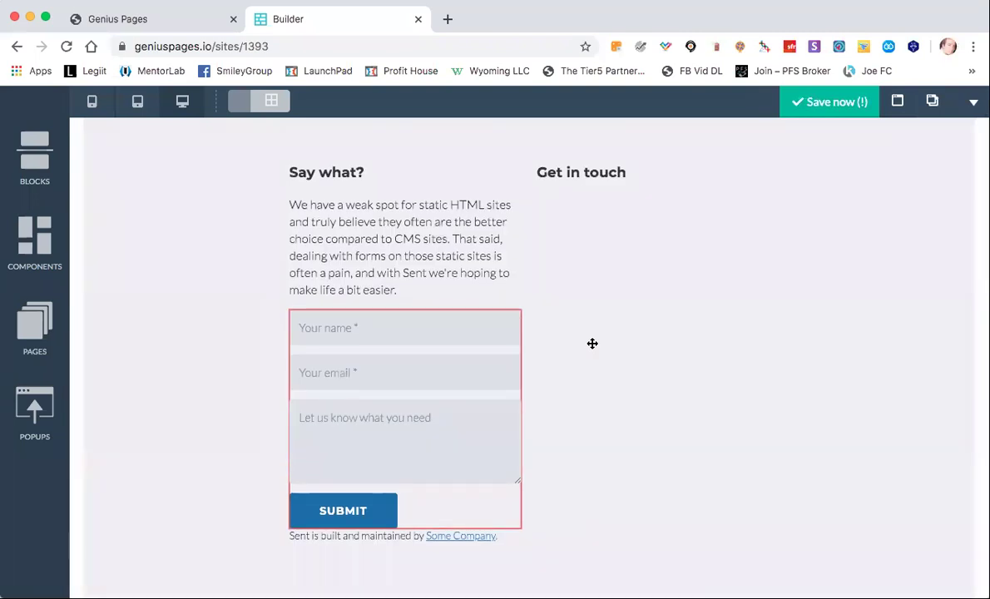
{"action": "scroll", "coordinate": [592, 343], "scroll_direction": "up", "scroll_amount": 1}
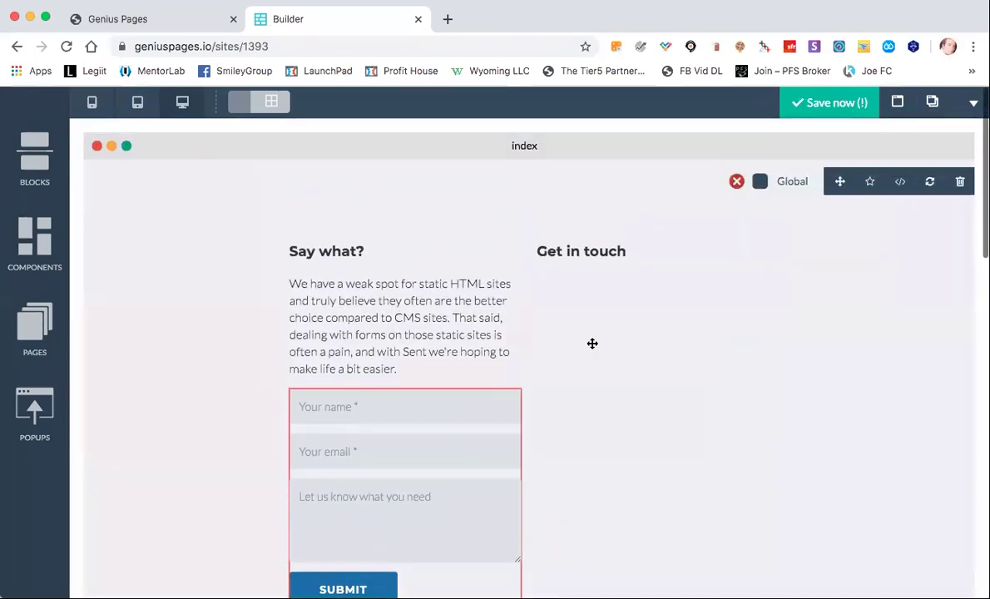
{"action": "scroll", "coordinate": [523, 410], "scroll_direction": "down", "scroll_amount": 1}
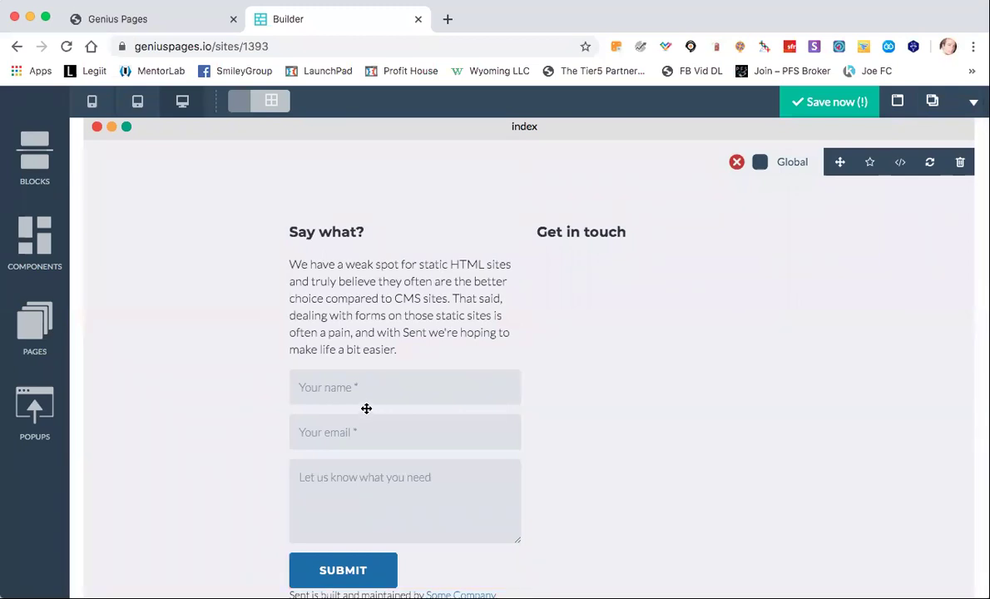
Open the moved form's Form settings and check its e-mail delivery and 'Thank a bunch!' message.
{"action": "left_click", "coordinate": [301, 358]}
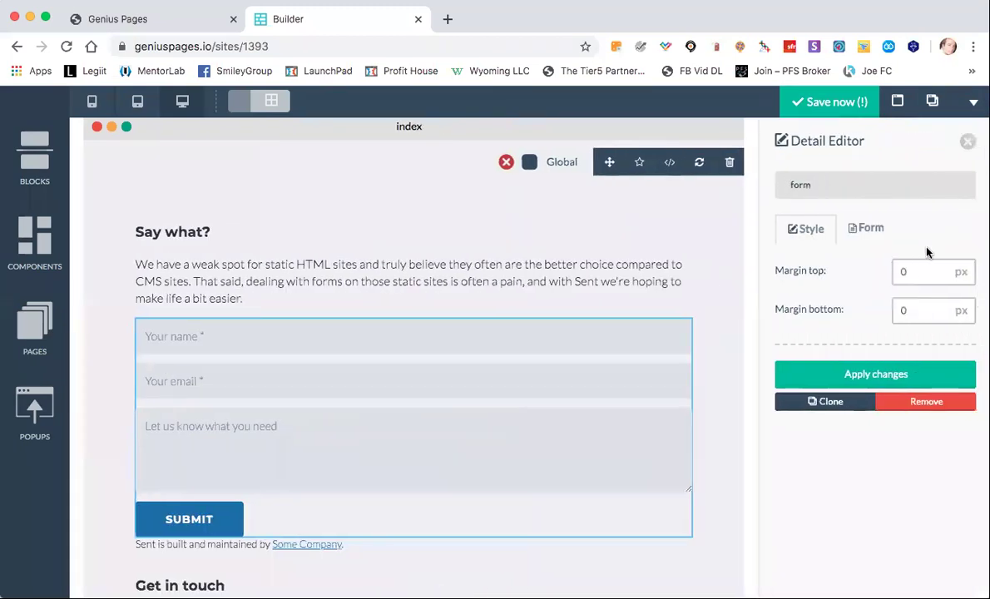
{"action": "left_click", "coordinate": [863, 229]}
{"action": "scroll", "coordinate": [919, 327], "scroll_direction": "down", "scroll_amount": 2}
{"action": "scroll", "coordinate": [920, 331], "scroll_direction": "down", "scroll_amount": 8}
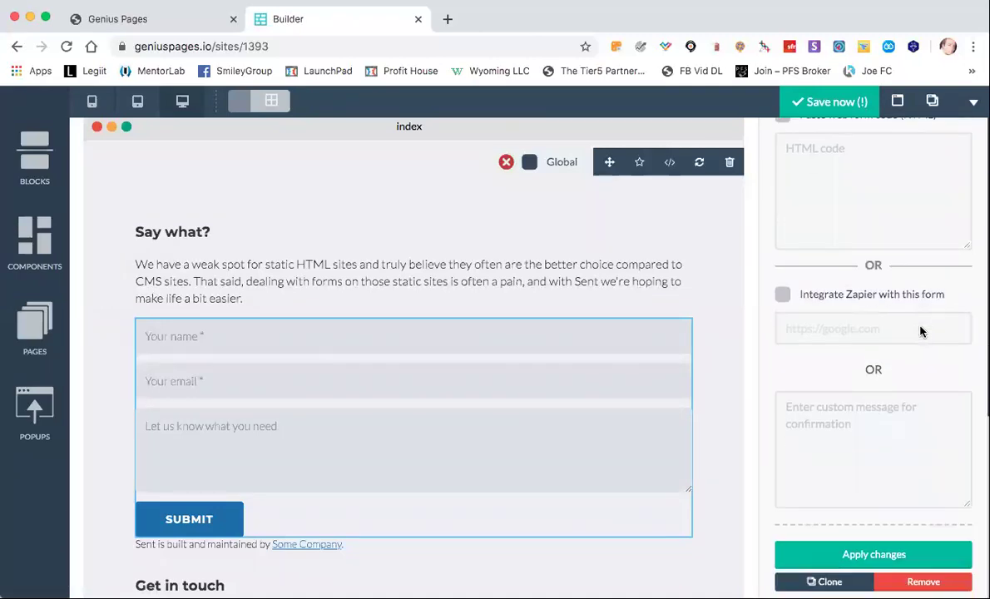
{"action": "scroll", "coordinate": [865, 362], "scroll_direction": "up", "scroll_amount": 10}
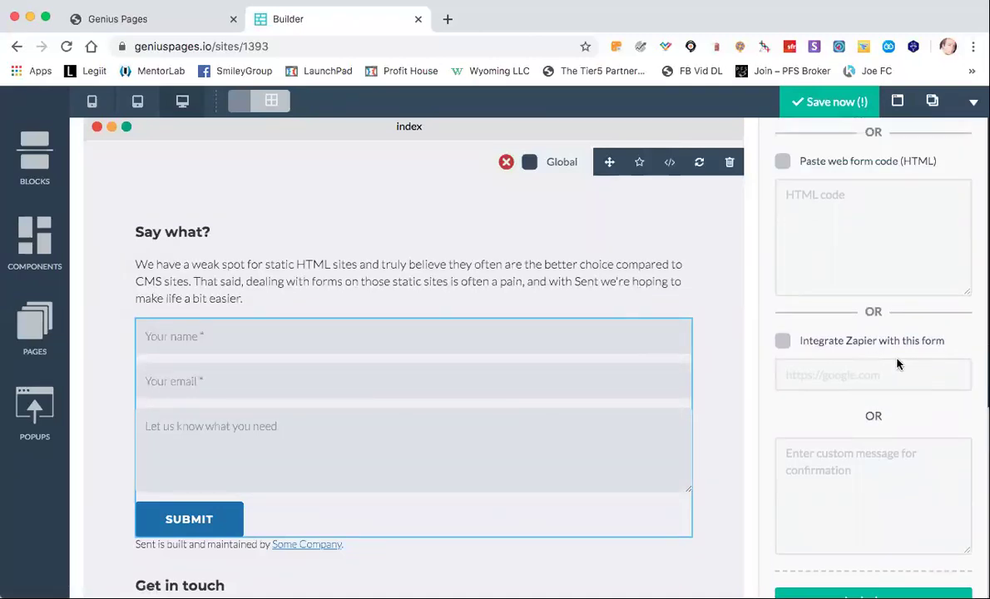